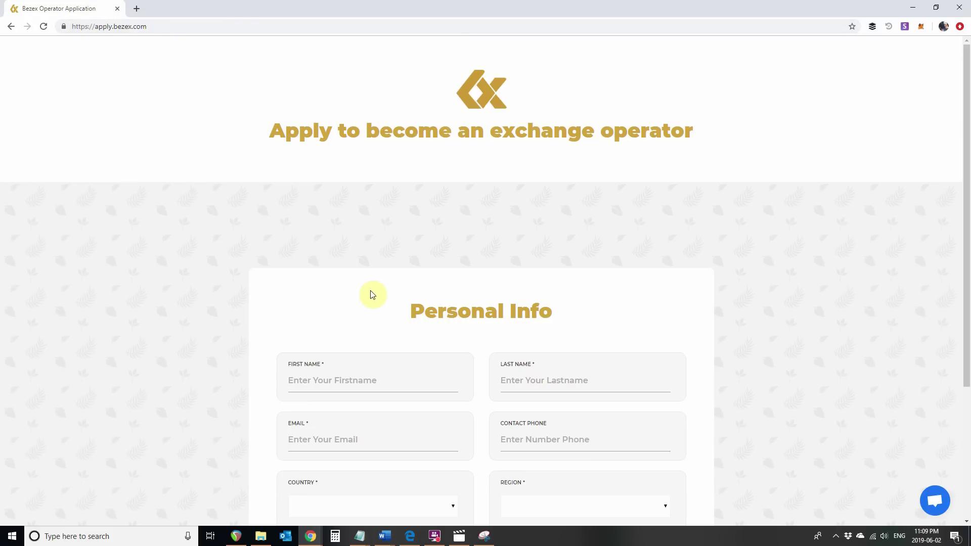
# Scroll down on apply.bezex.com to the empty Personal Info form
pyautogui.scroll(-3, 373, 294)
pyautogui.scroll(-1, 373, 293)
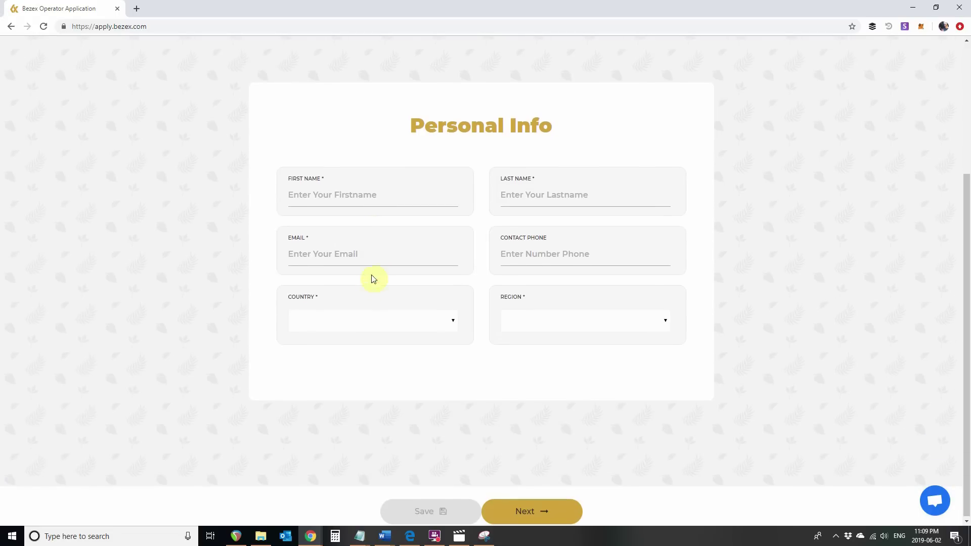
# Enter the applicant's first and last name, e-mail address and contact phone number
pyautogui.click(381, 196)
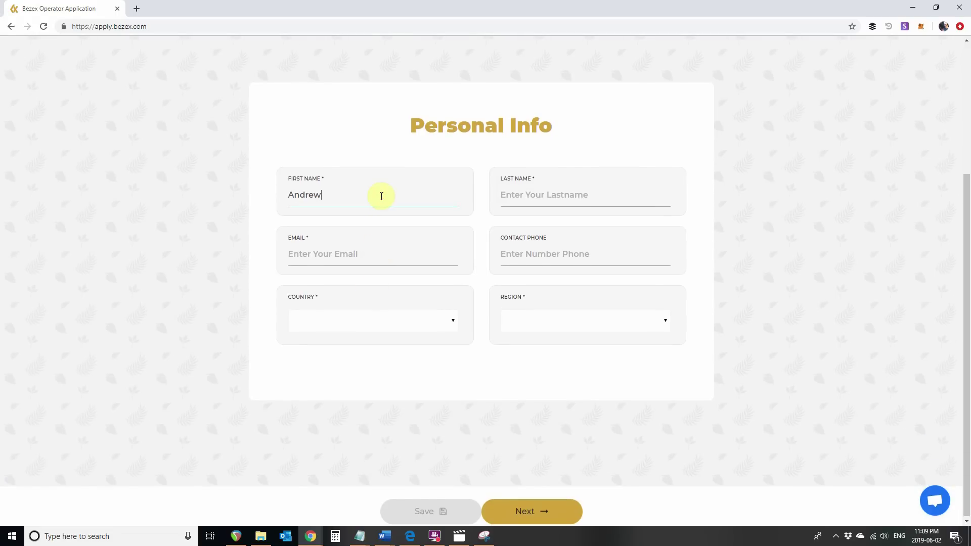
pyautogui.press('Tab')
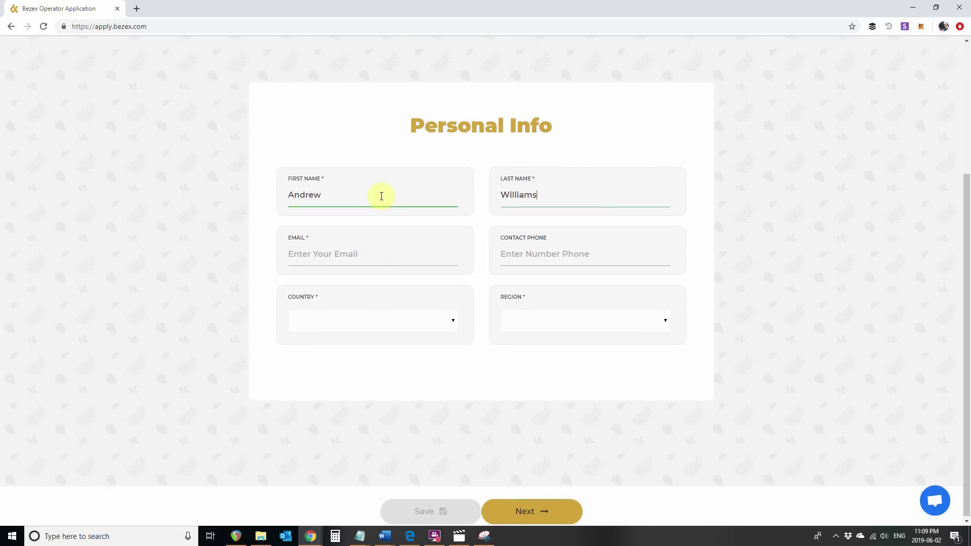
pyautogui.press('Tab')
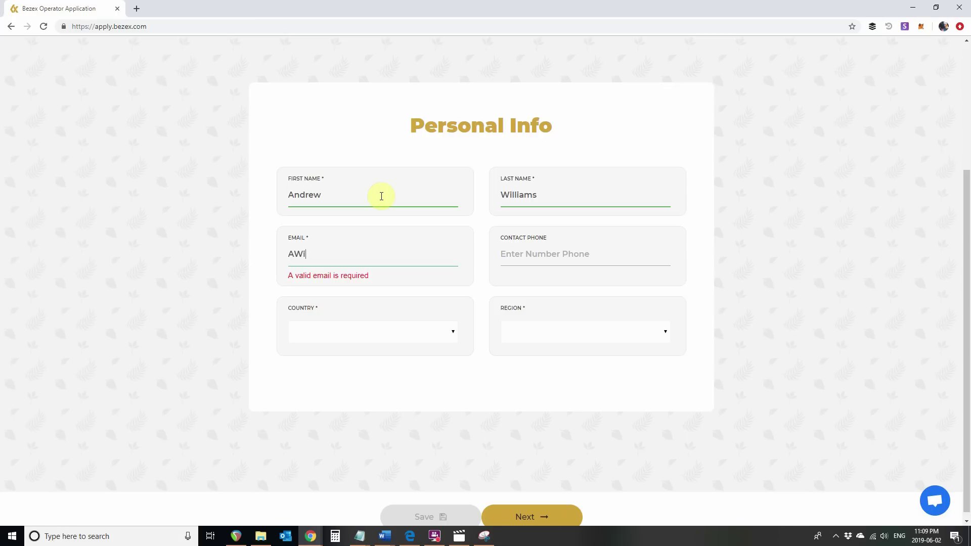
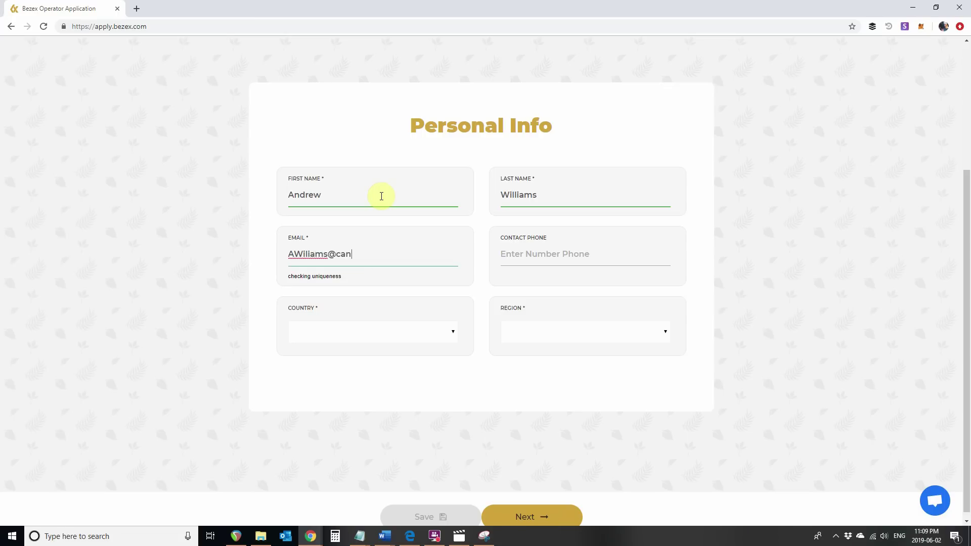
pyautogui.press('Tab')
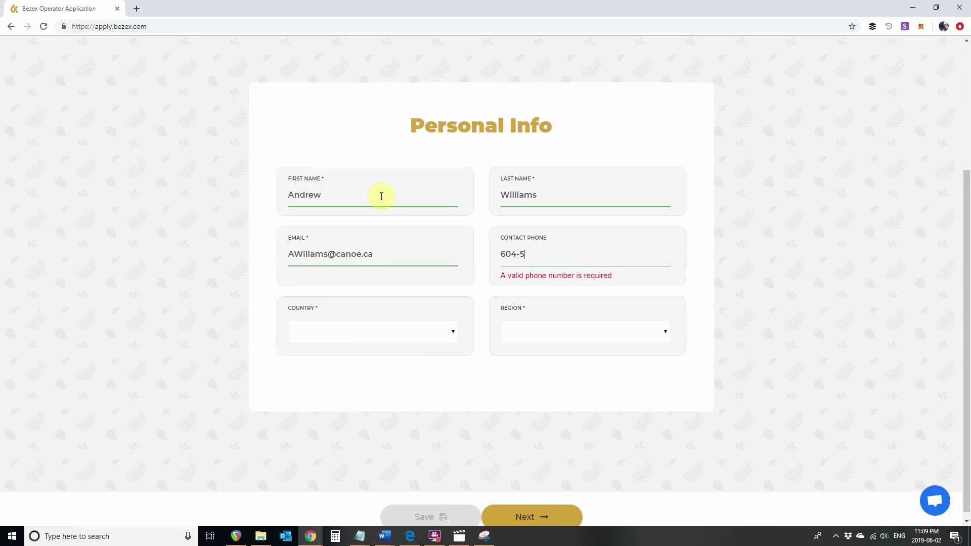
pyautogui.write('604-555-1234')
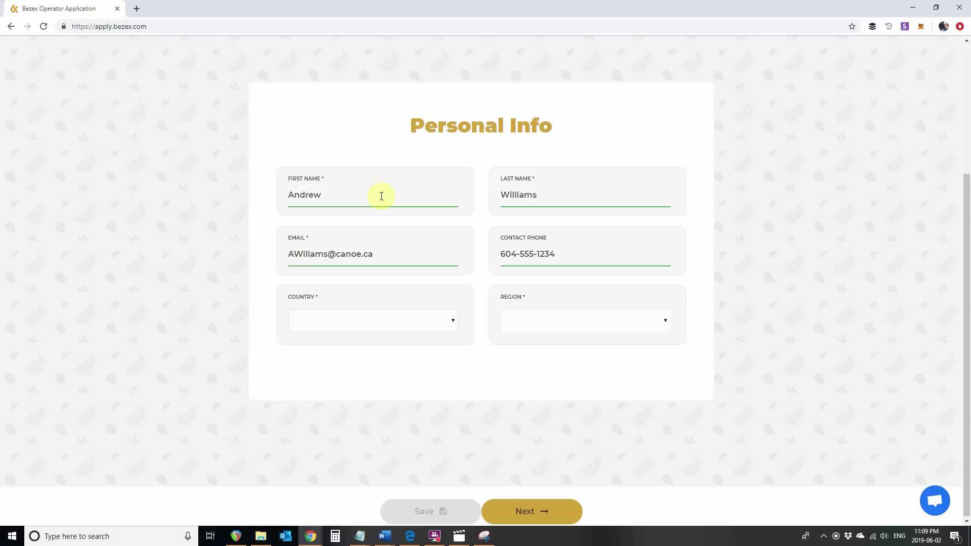
# Set country to CA - Canada and region to BC - British Columbia, then continue to Exchange Info
pyautogui.press('Tab')
pyautogui.press('c')
pyautogui.click(385, 319)
pyautogui.scroll(-1, 384, 300)
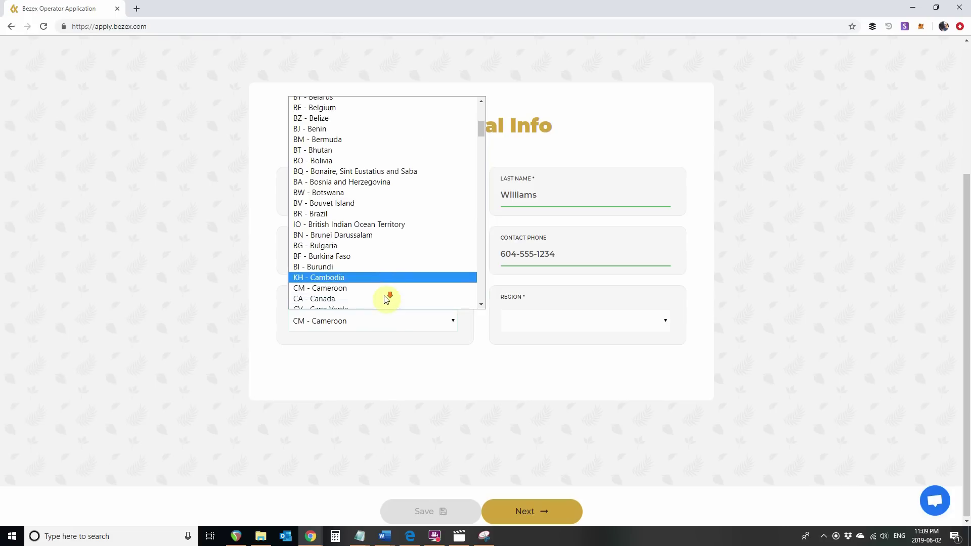
pyautogui.click(382, 284)
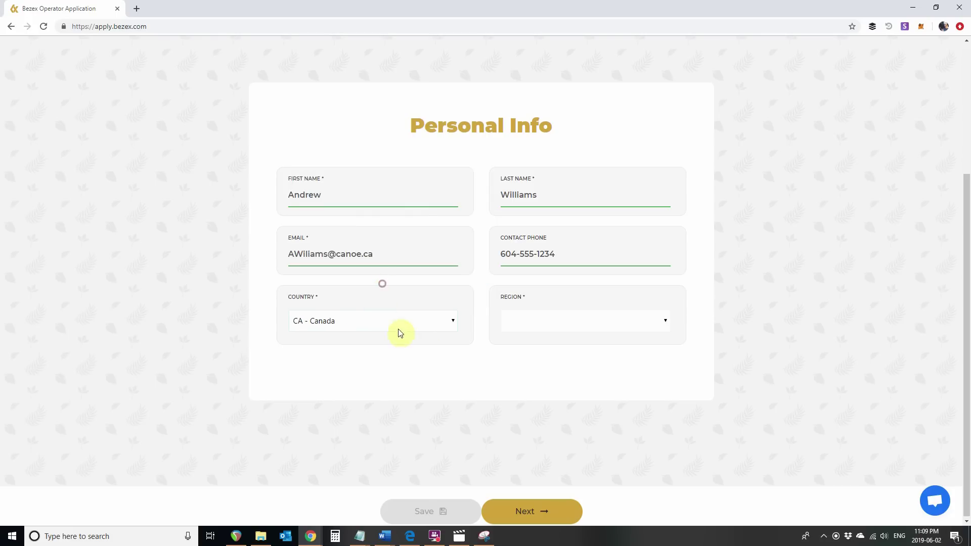
pyautogui.click(527, 322)
pyautogui.click(532, 350)
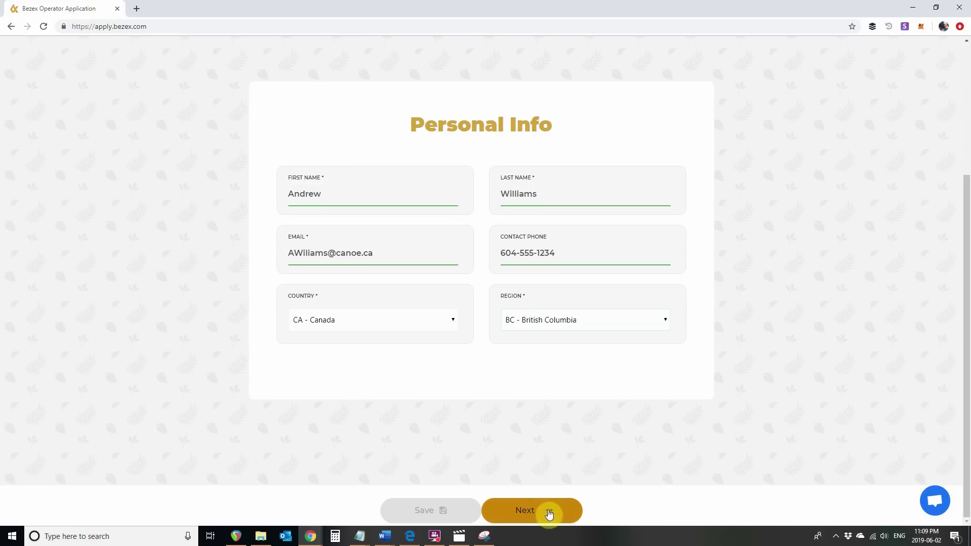
pyautogui.click(528, 514)
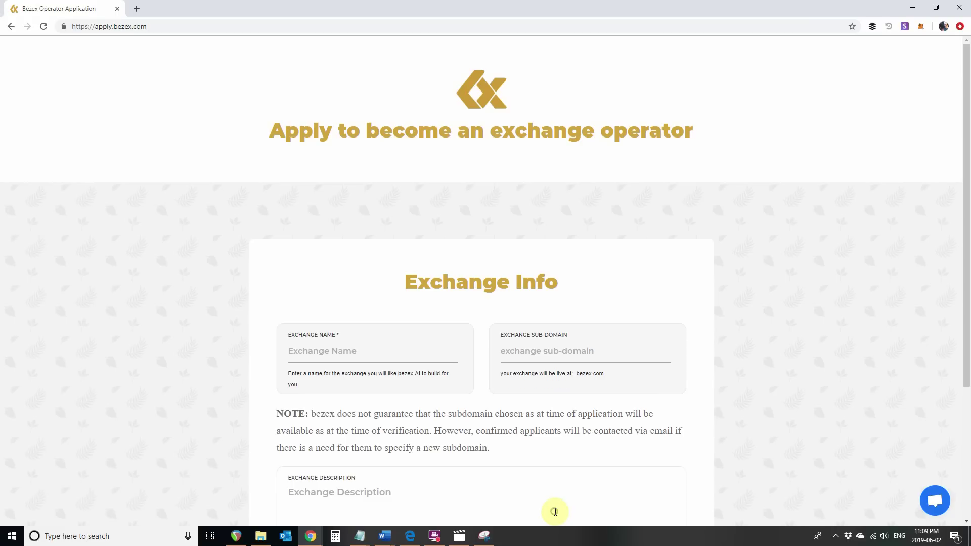
# Enter the exchange name, sub-domain demoexchange and description 'Test Exchange for eLearning course'
pyautogui.scroll(-2, 425, 335)
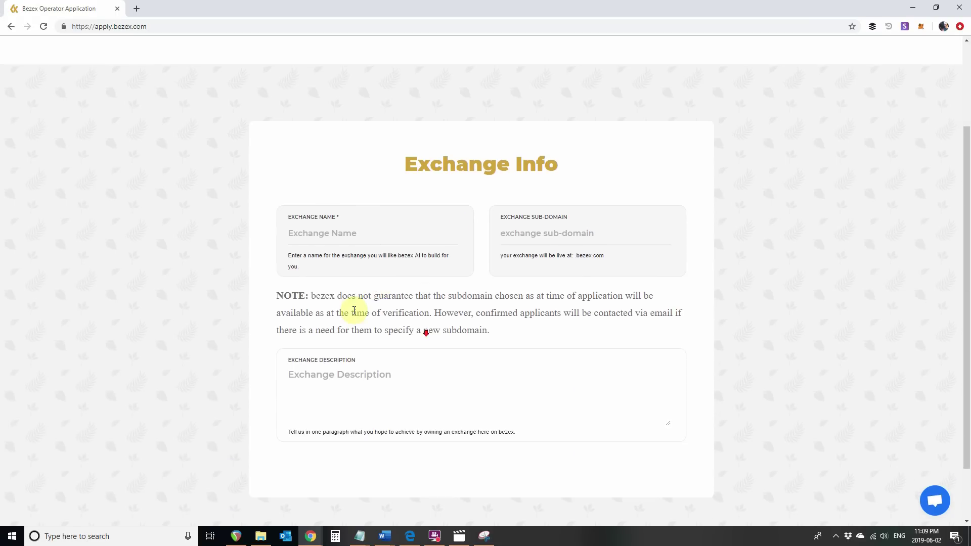
pyautogui.click(337, 233)
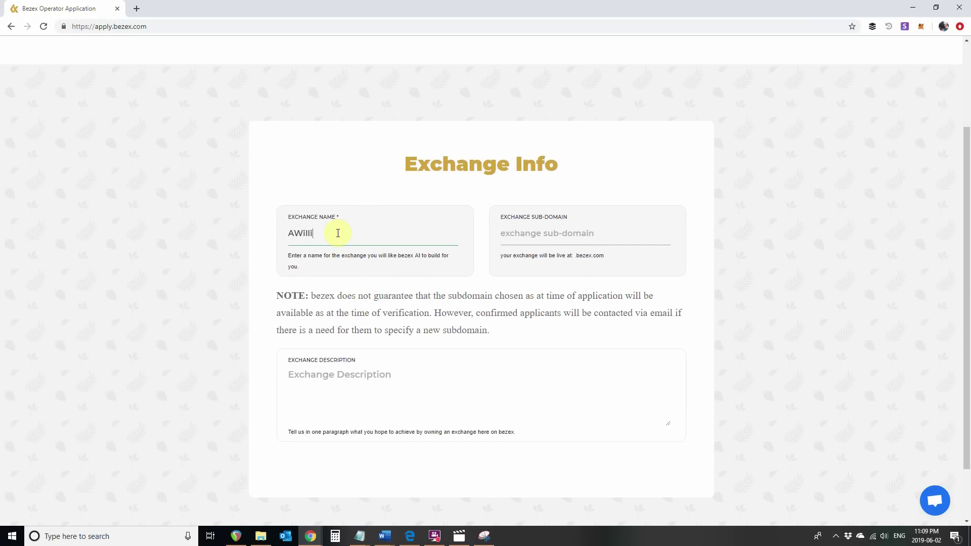
pyautogui.press('Tab')
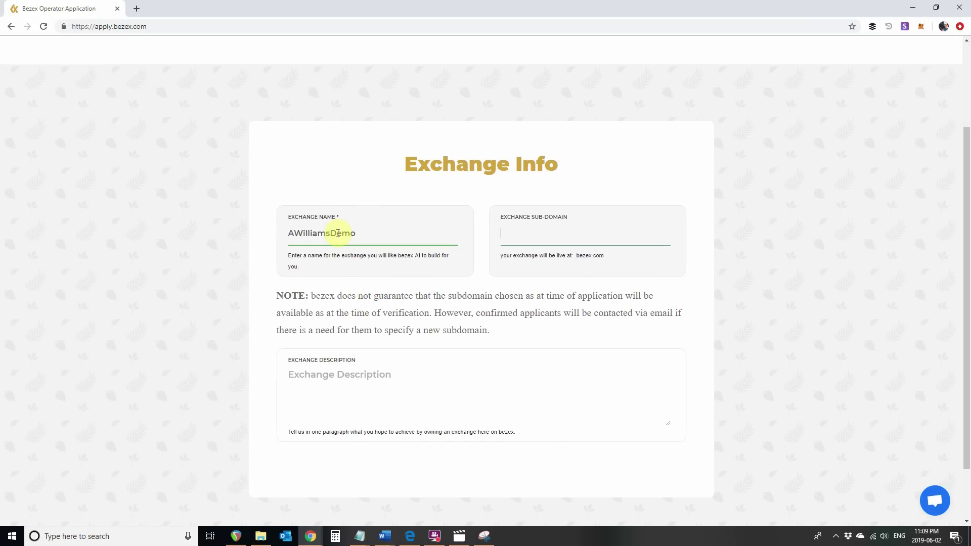
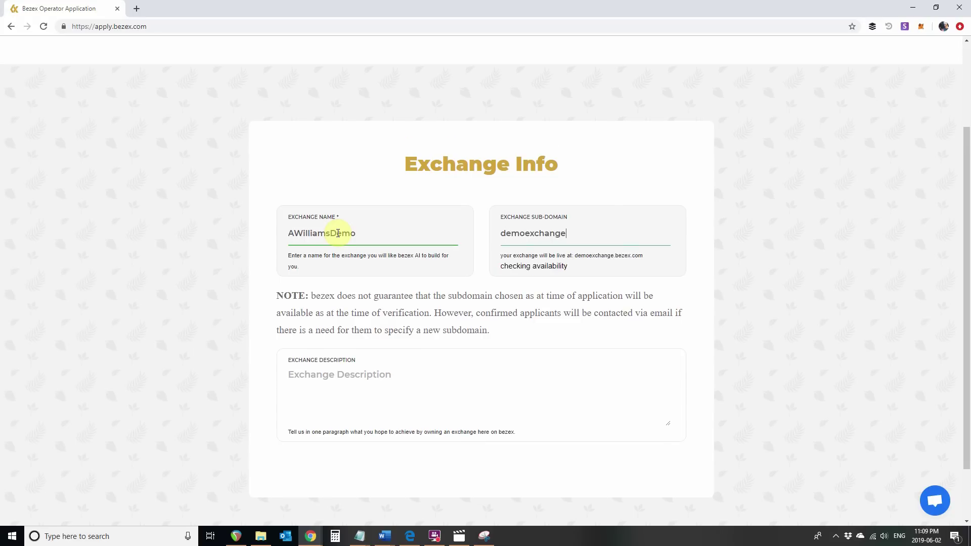
pyautogui.press('Tab')
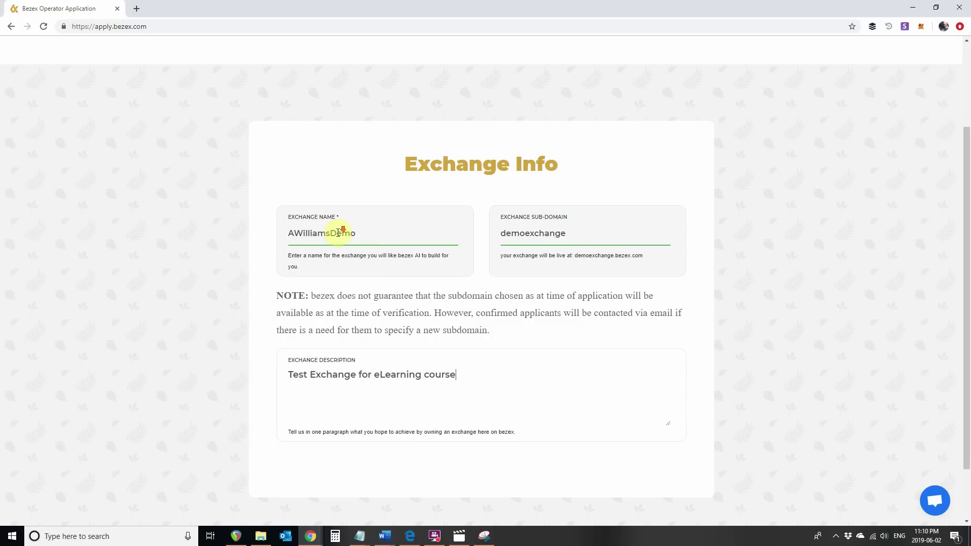
pyautogui.scroll(-2, 338, 233)
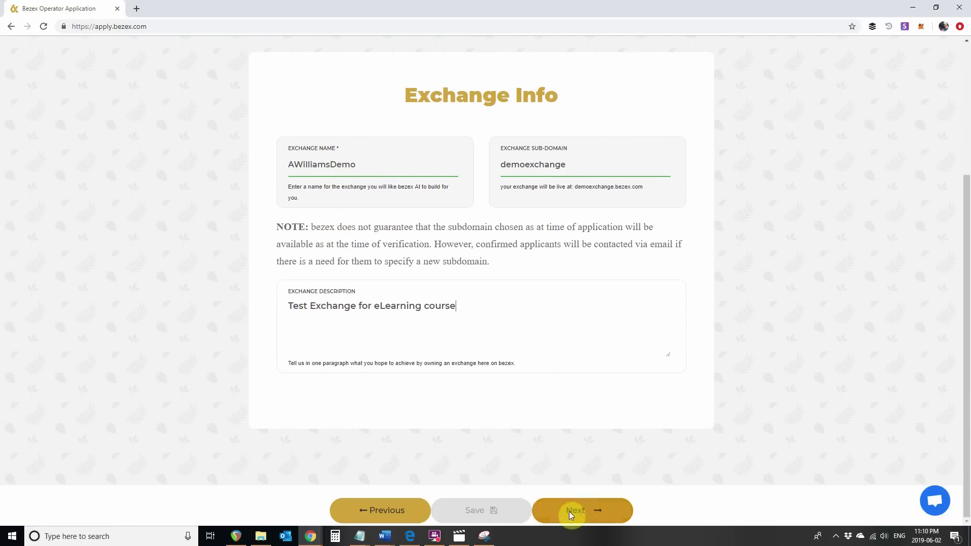
# On the Subscription Plan step, choose Pay now and the 2.99 BTC/yr Cluster plan
pyautogui.click(593, 508)
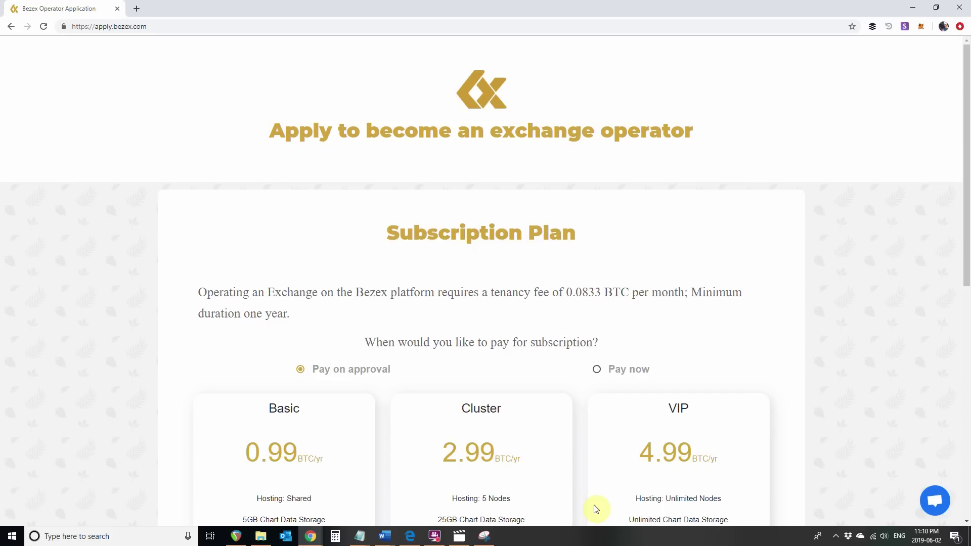
pyautogui.scroll(-9, 602, 405)
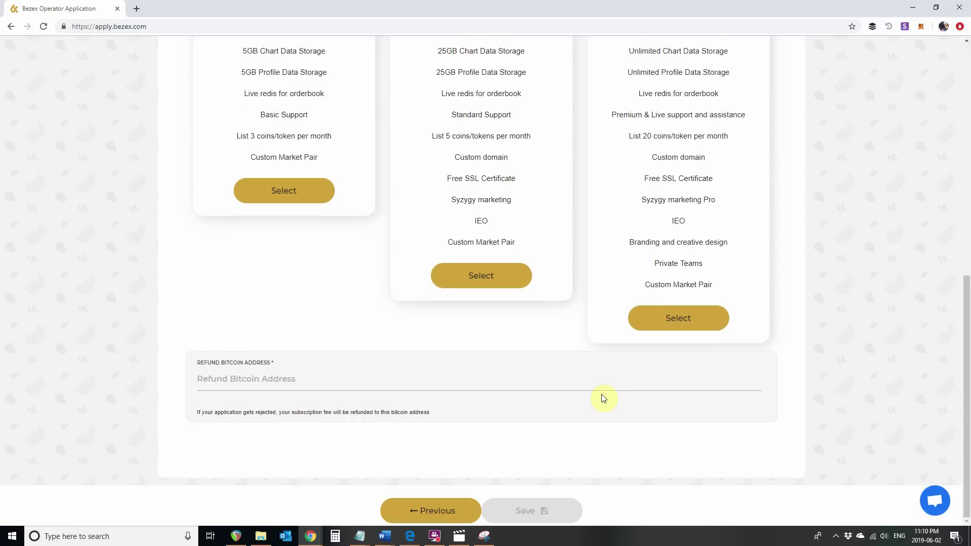
pyautogui.scroll(10, 603, 398)
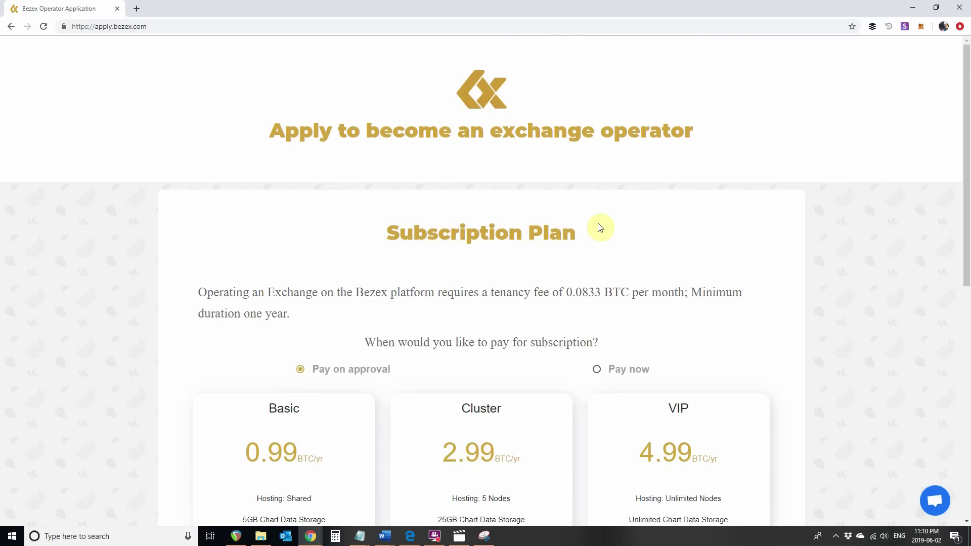
pyautogui.scroll(-1, 596, 258)
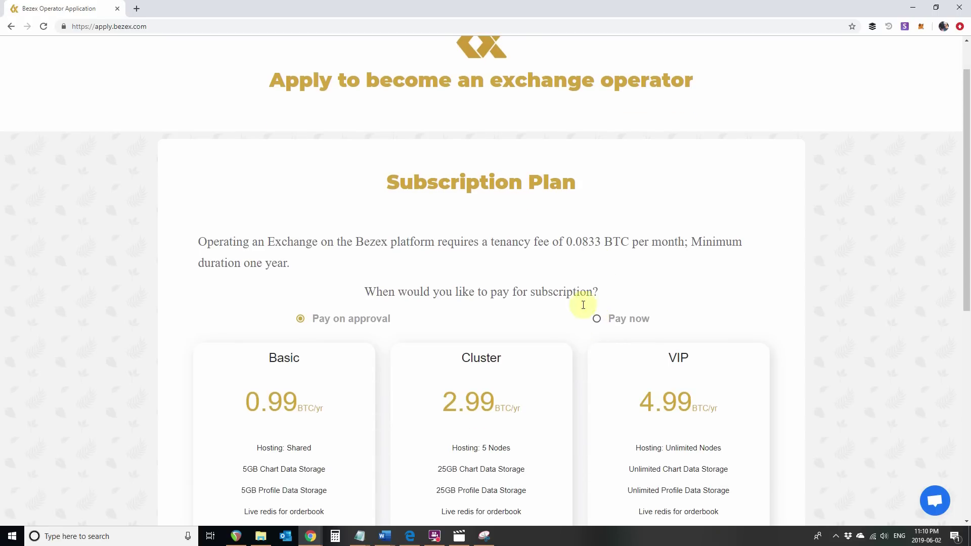
pyautogui.click(597, 319)
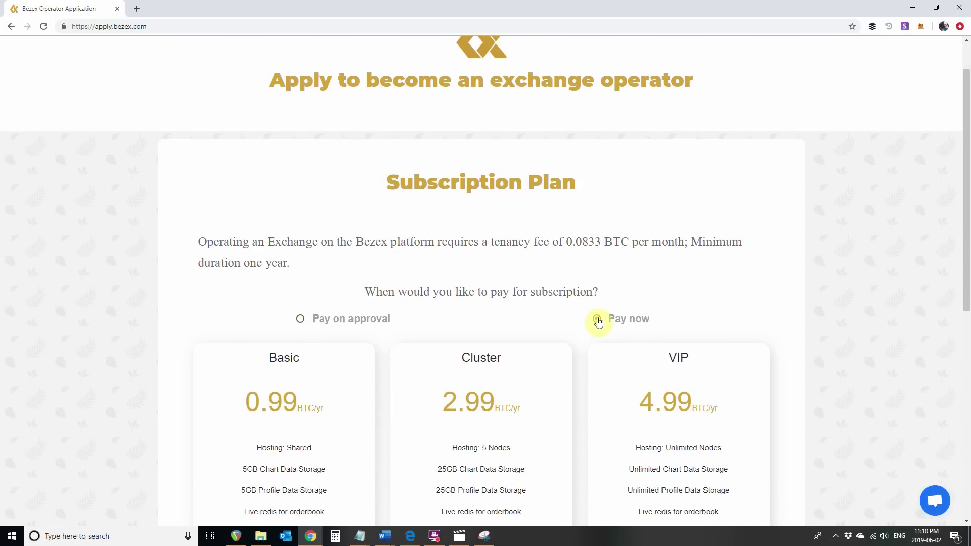
pyautogui.scroll(-8, 582, 319)
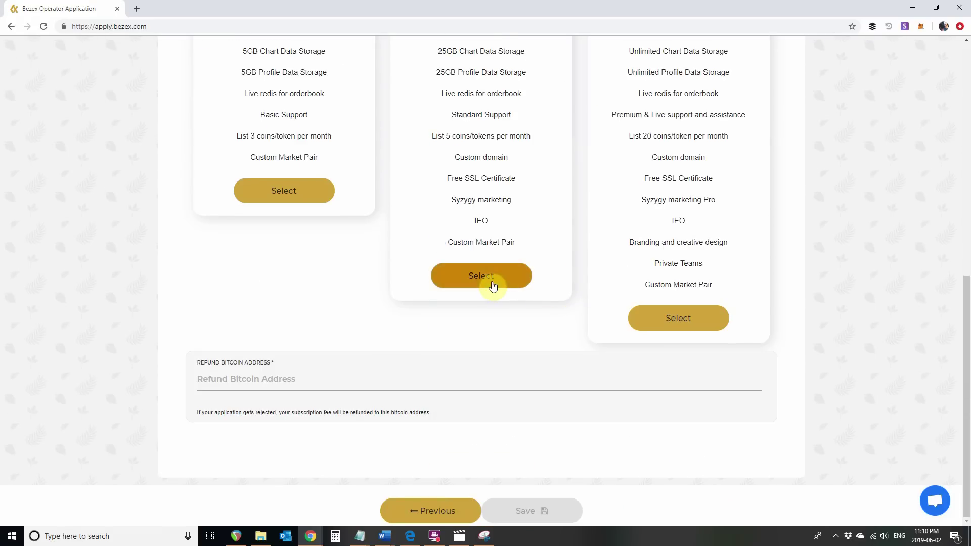
pyautogui.click(492, 285)
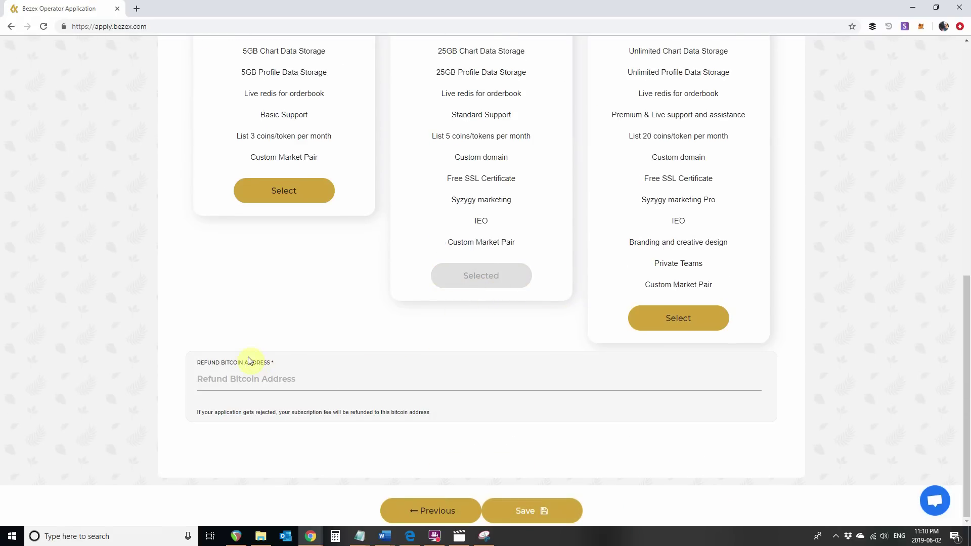
# Paste the refund bitcoin address and save the application
pyautogui.click(221, 378)
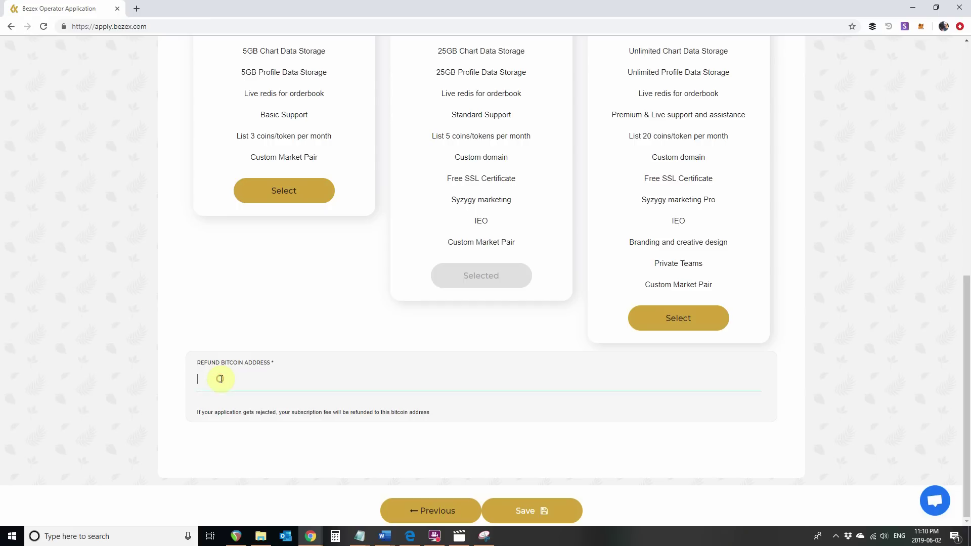
pyautogui.write('19BtQ8NkyVwUhFHDZcWkxmoALXySpSefEF')
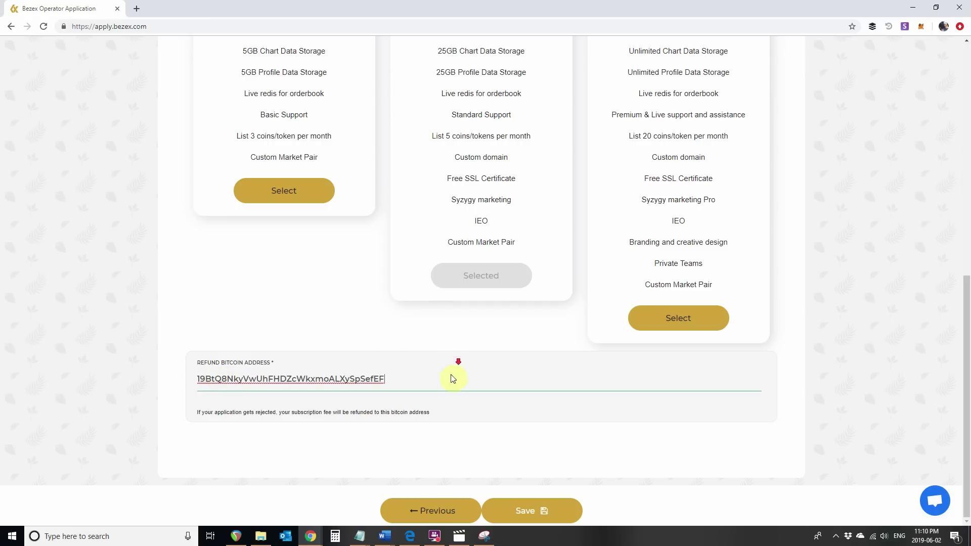
pyautogui.click(534, 495)
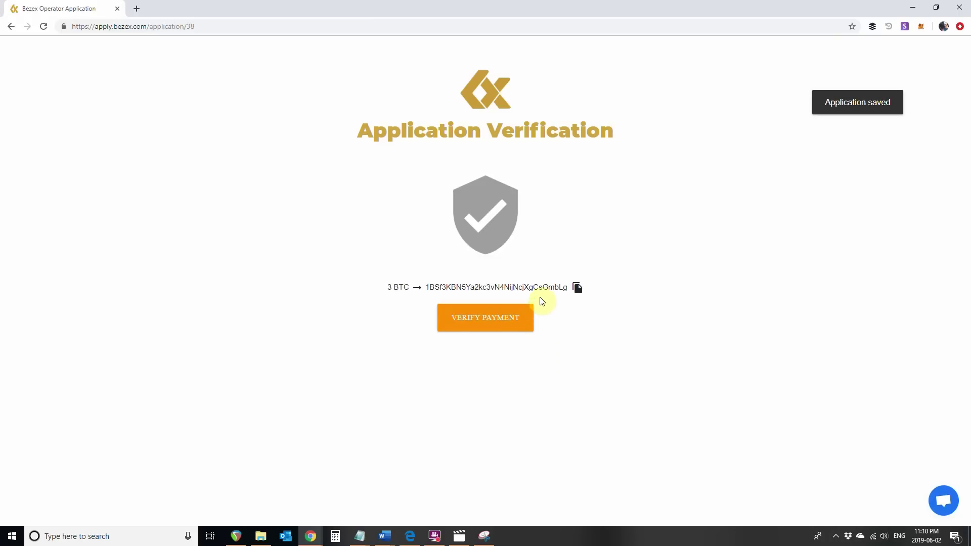
# Copy the BTC payment address for the 3 BTC application fee
pyautogui.click(577, 286)
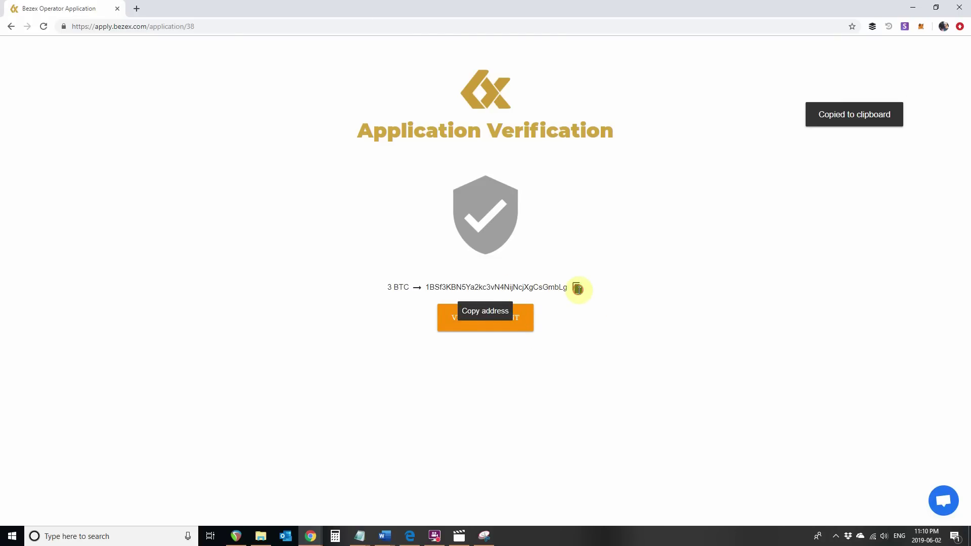
pyautogui.moveTo(567, 288); pyautogui.dragTo(424, 288)
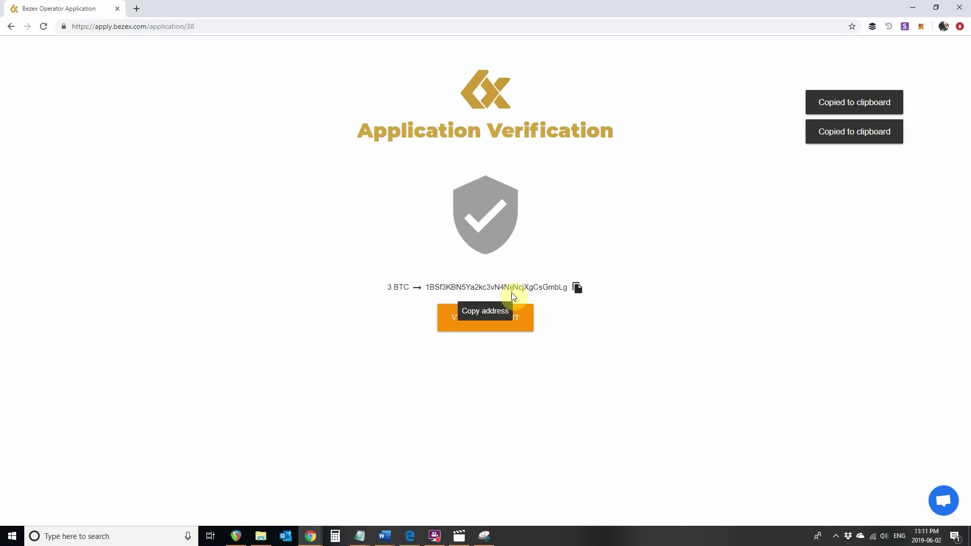
# Verify the 3 BTC payment and start logging in with the operator e-mail
pyautogui.click(498, 329)
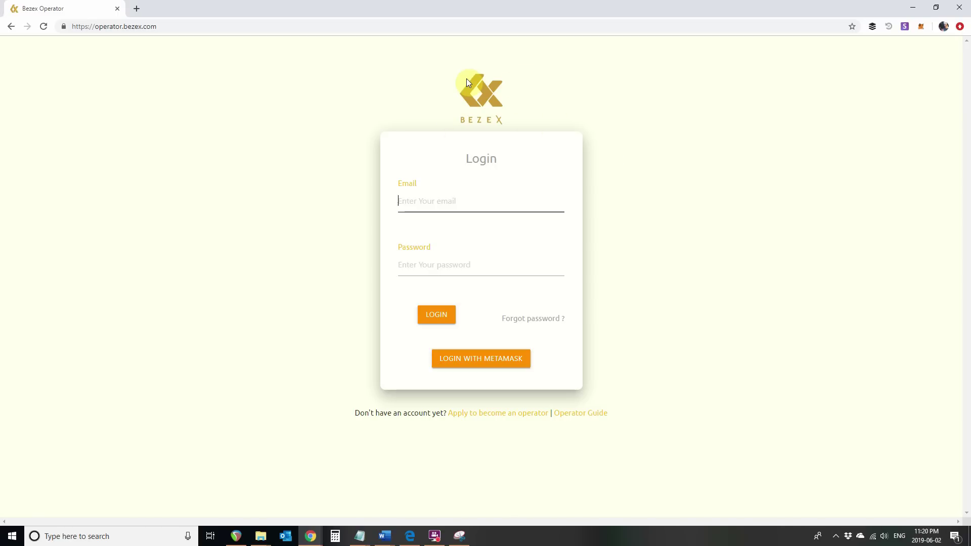
pyautogui.click(414, 205)
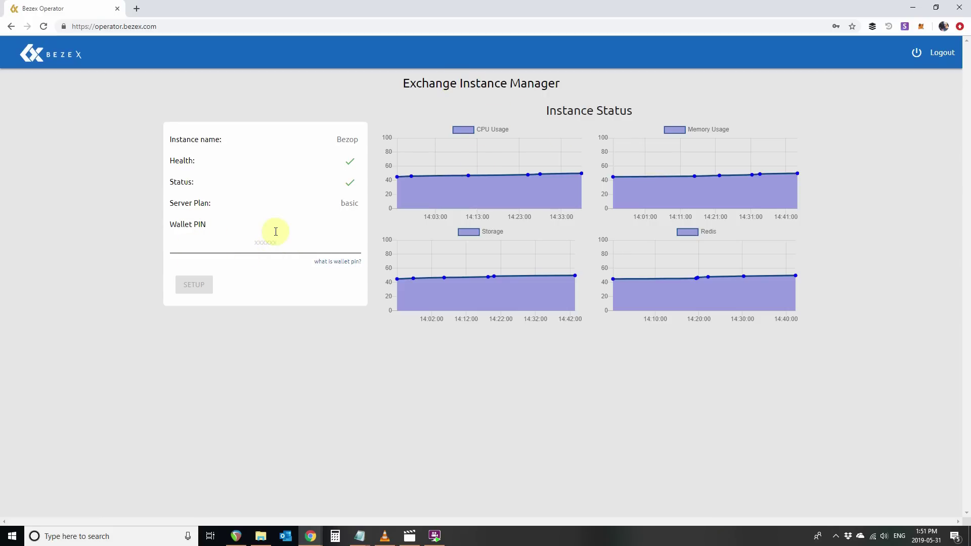
# Enter a six-character wallet PIN and run the Bezop instance setup
pyautogui.click(269, 240)
pyautogui.write('1')
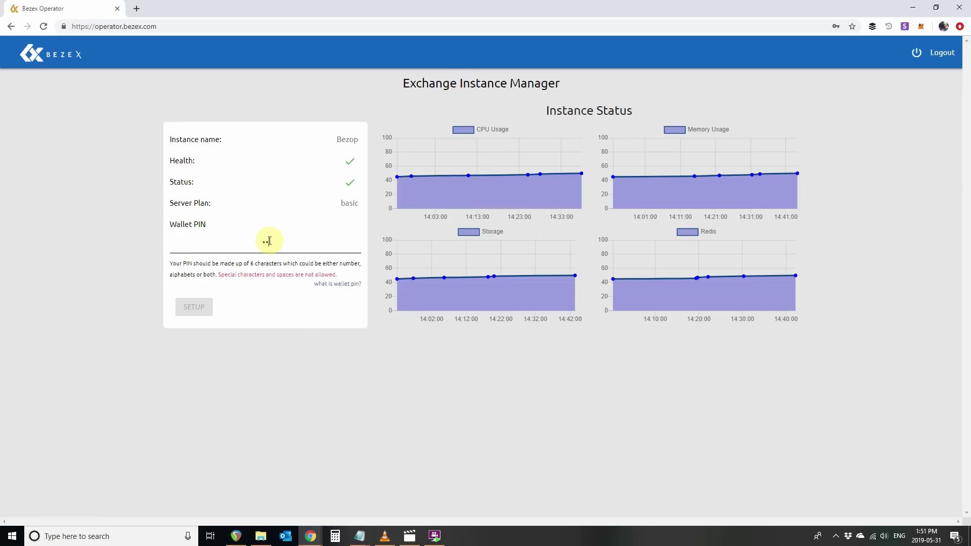
pyautogui.write('23456')
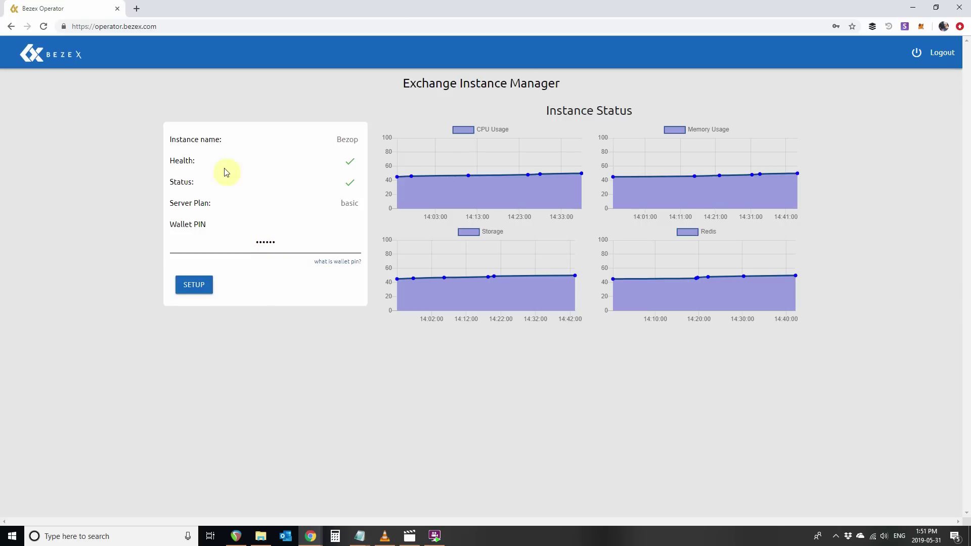
pyautogui.click(198, 289)
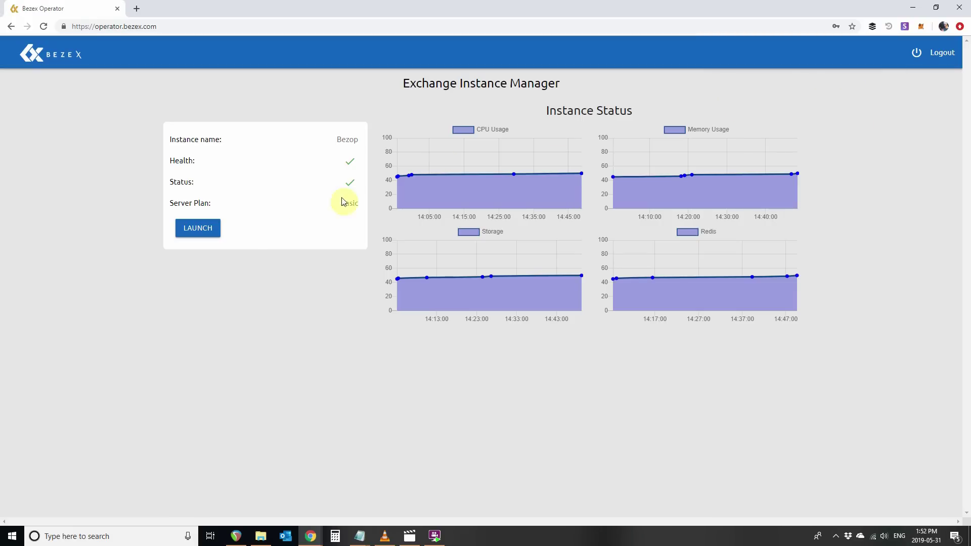
# Launch the Bezop exchange and go to its Exchange settings page
pyautogui.click(194, 227)
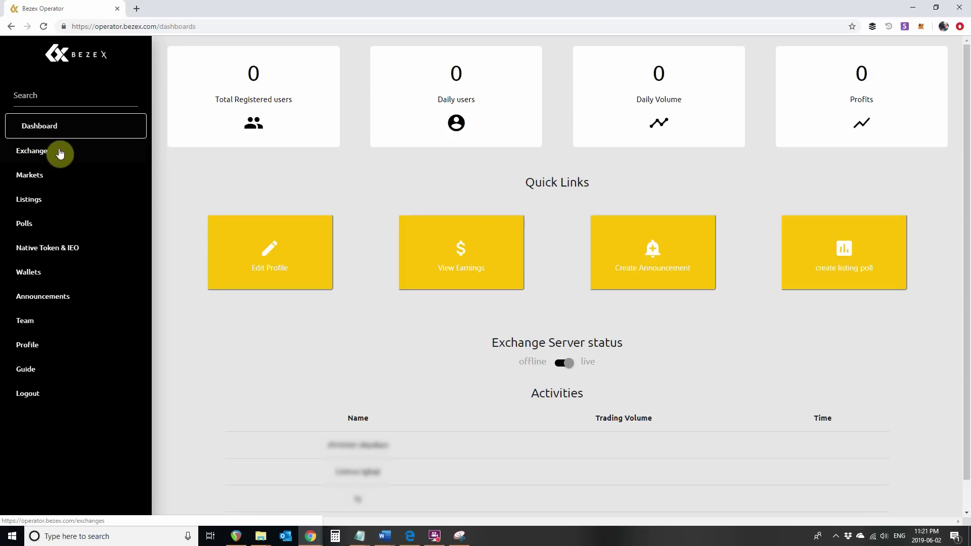
pyautogui.click(25, 157)
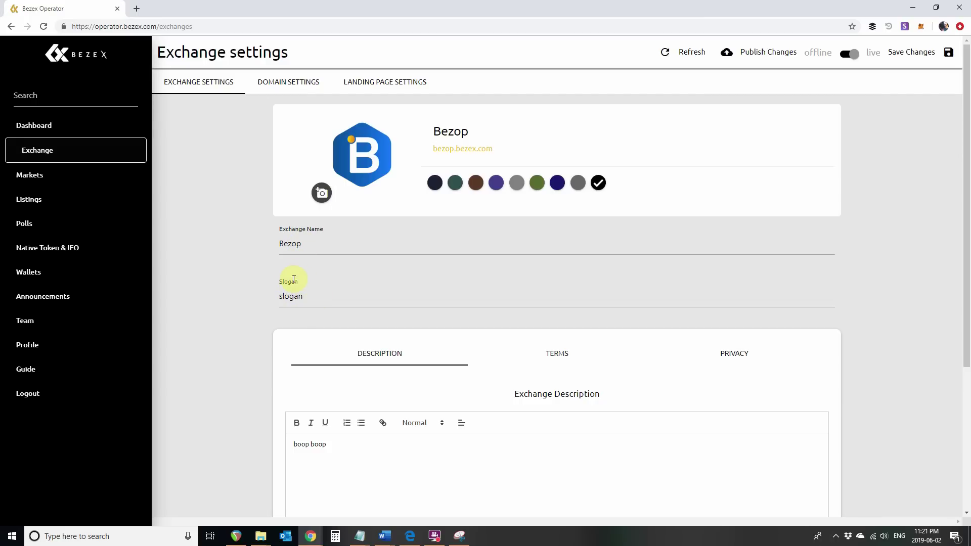
# Replace the exchange description with 'Test Exchange for eLearning'
pyautogui.scroll(-2, 299, 304)
pyautogui.click(332, 368)
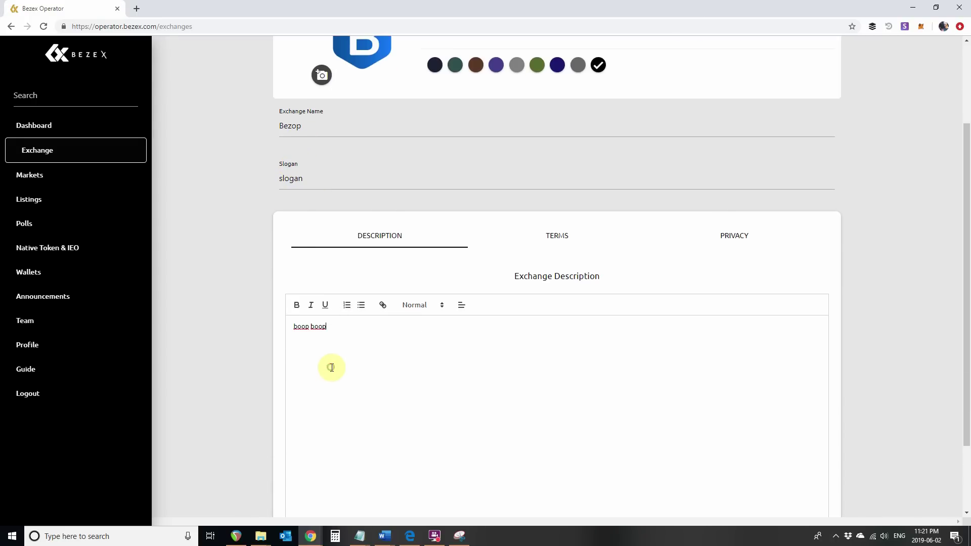
pyautogui.hotkey('ctrl', 'a')
pyautogui.write('Te')
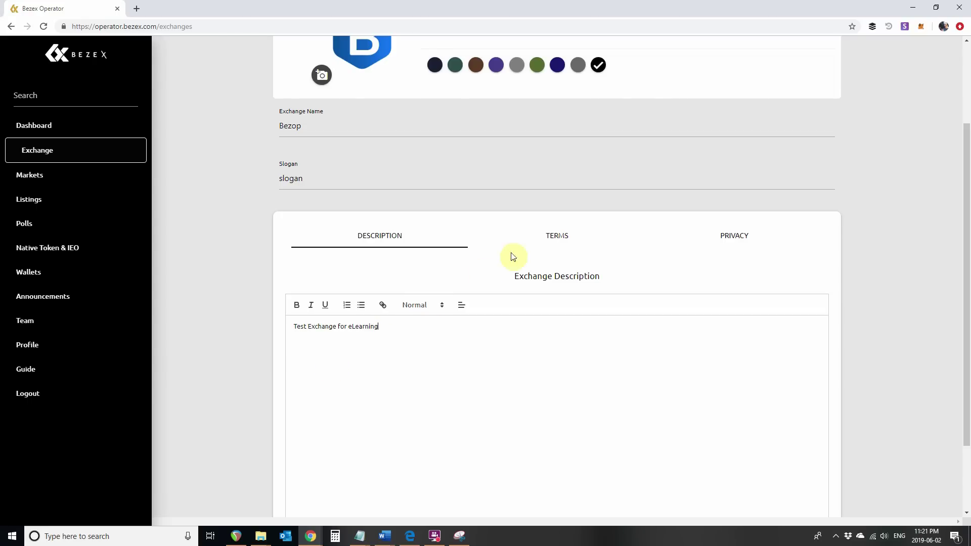
# Replace the 'beep beep' terms with the text from TermsAndConditions.txt
pyautogui.click(536, 237)
pyautogui.click(475, 347)
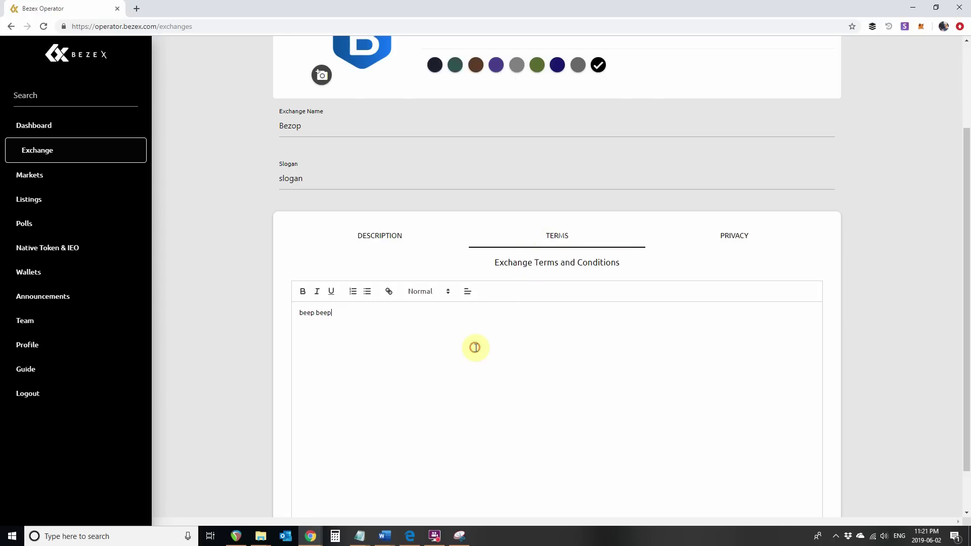
pyautogui.hotkey('ctrl', 'a')
pyautogui.press('BackSpace')
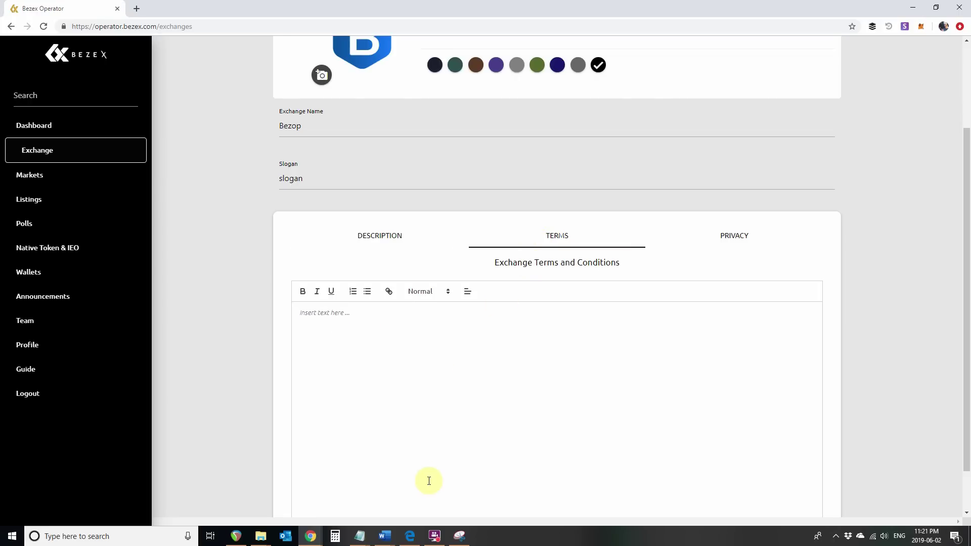
pyautogui.click(368, 537)
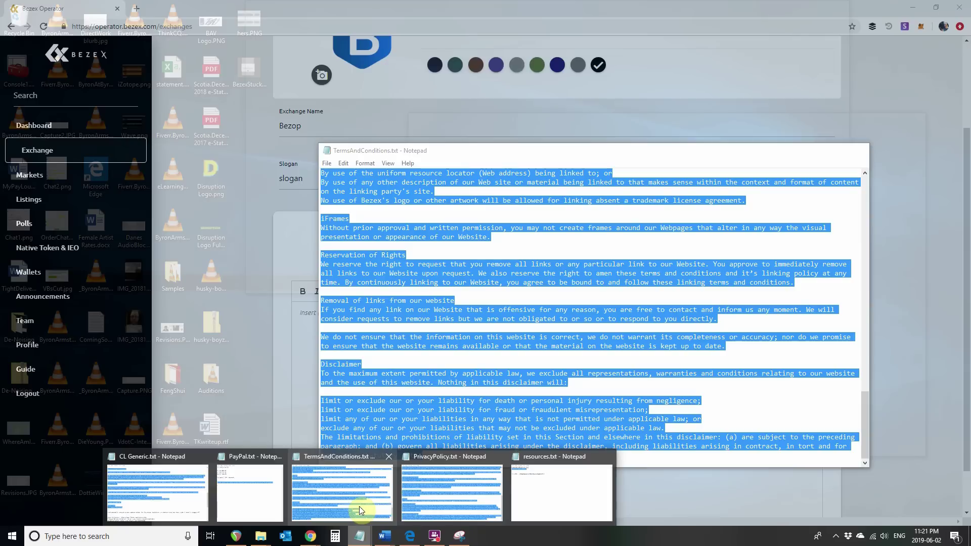
pyautogui.click(359, 504)
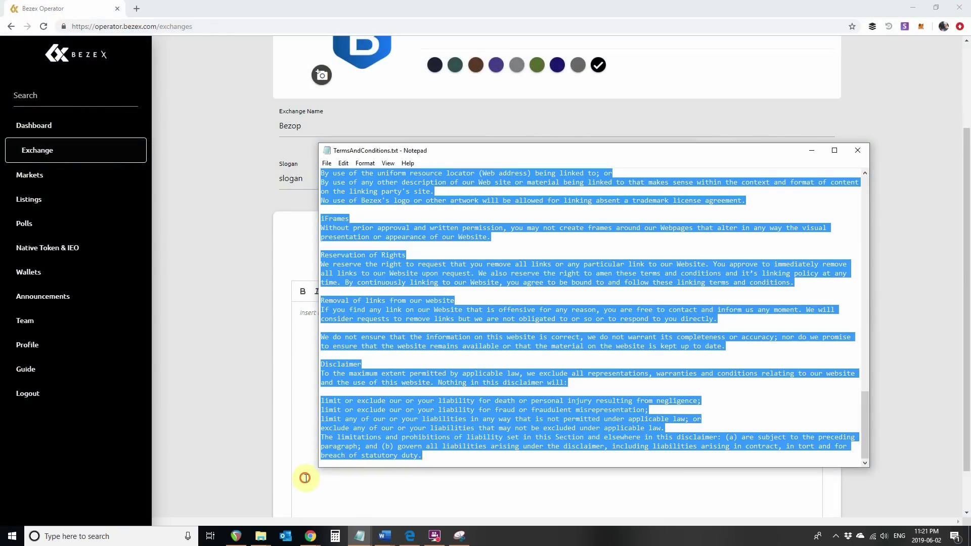
pyautogui.click(303, 479)
pyautogui.hotkey('ctrl', 'v')
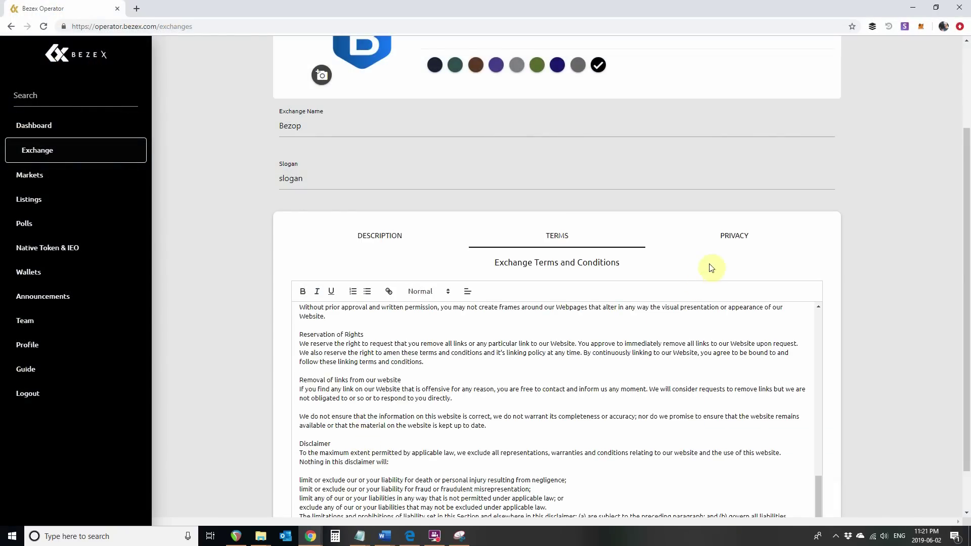
# Replace the privacy policy with the text from PrivacyPolicy.txt
pyautogui.click(734, 237)
pyautogui.hotkey('ctrl', 'a')
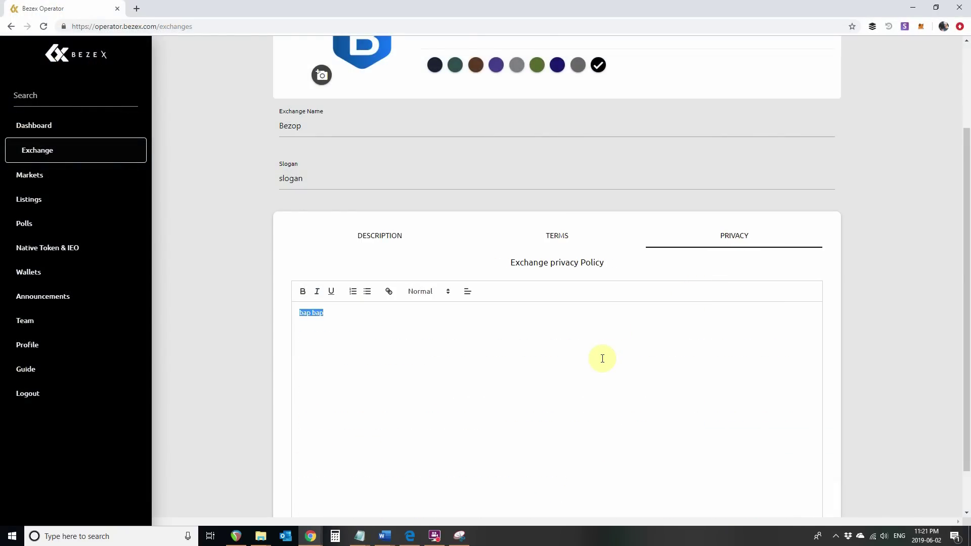
pyautogui.press('BackSpace')
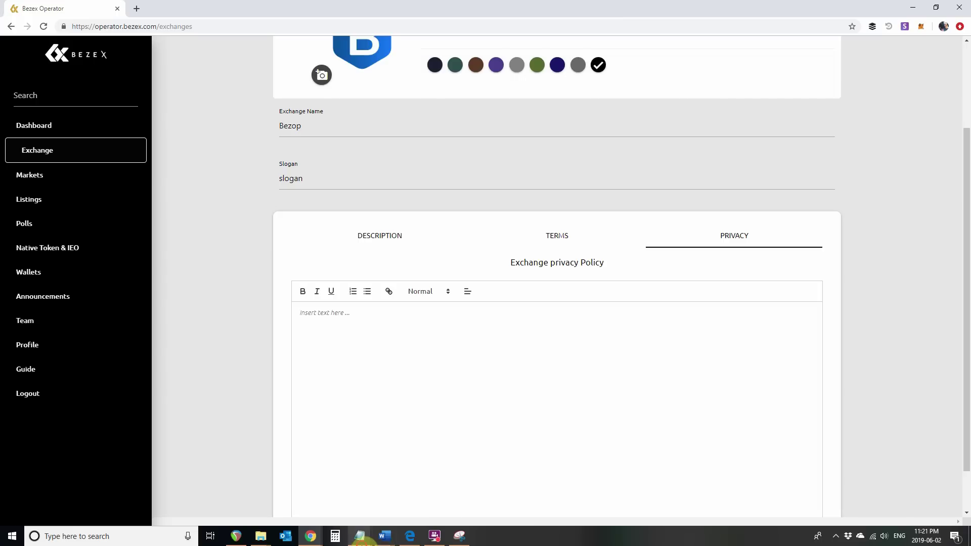
pyautogui.moveTo(360, 536)
pyautogui.click(435, 494)
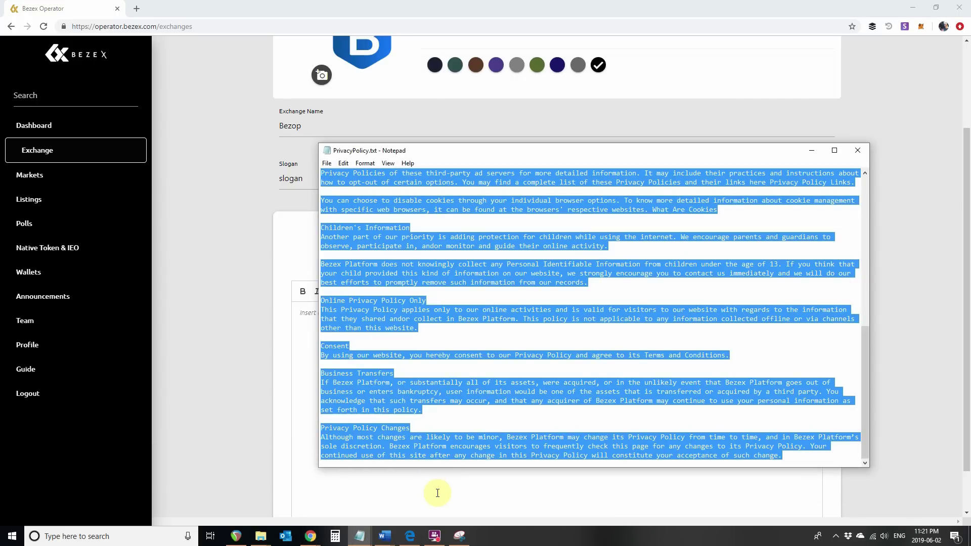
pyautogui.click(431, 491)
pyautogui.hotkey('ctrl', 'v')
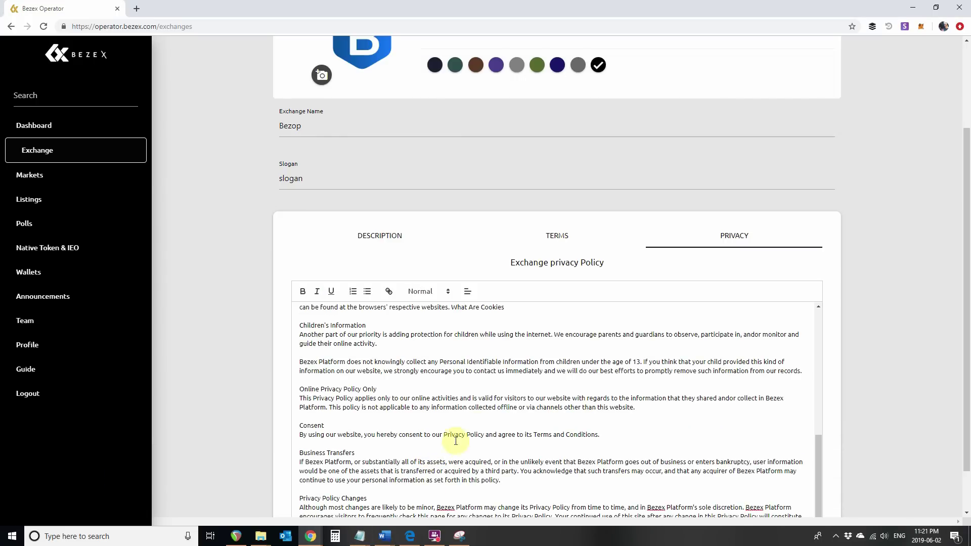
# Go to the Domain Settings tab with its empty Domain Name field
pyautogui.scroll(10, 476, 399)
pyautogui.scroll(3, 860, 369)
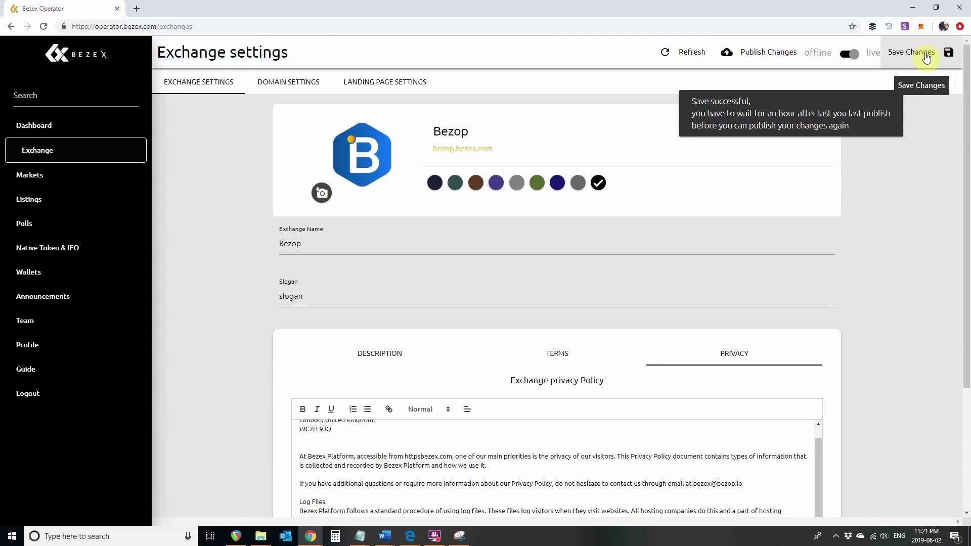
pyautogui.click(276, 82)
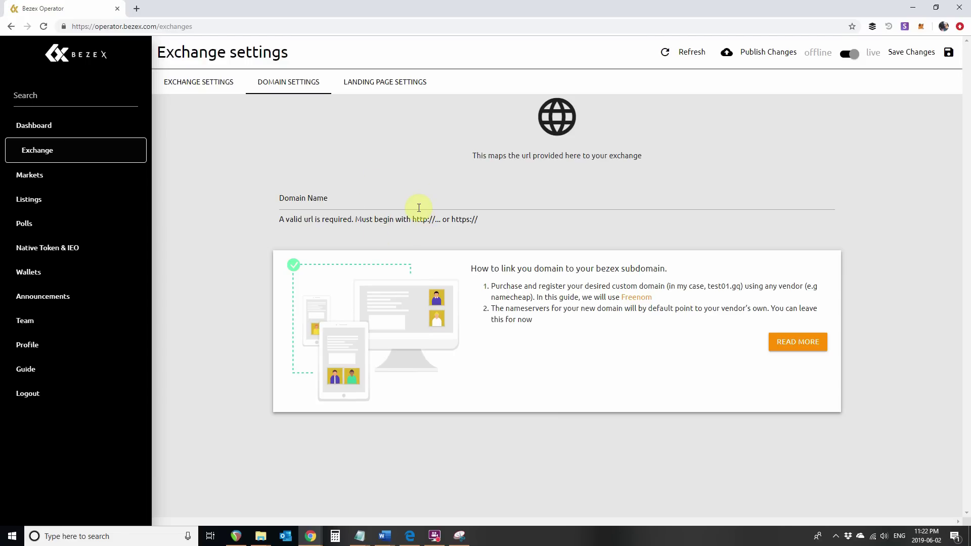
# Open the landing page settings and preview the dark template at full size
pyautogui.click(398, 88)
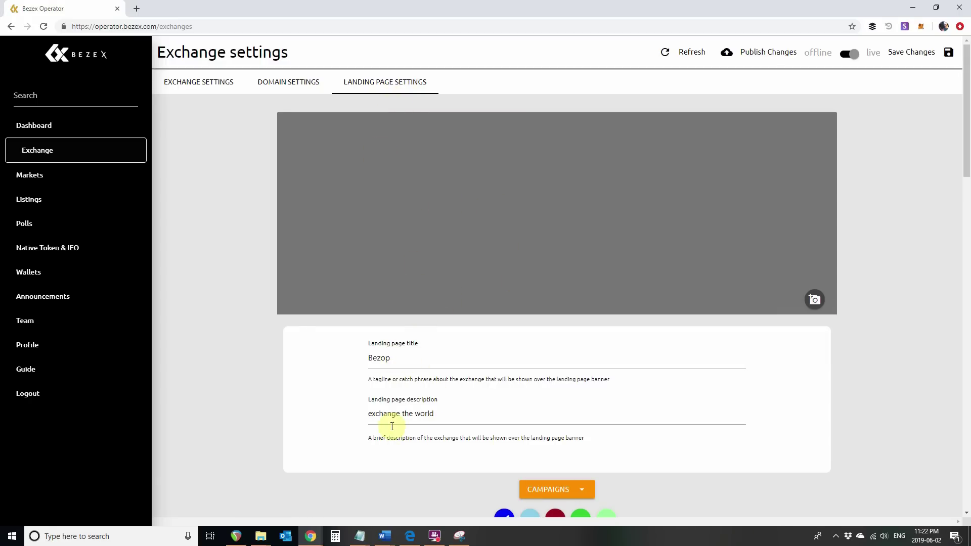
pyautogui.scroll(-4, 409, 425)
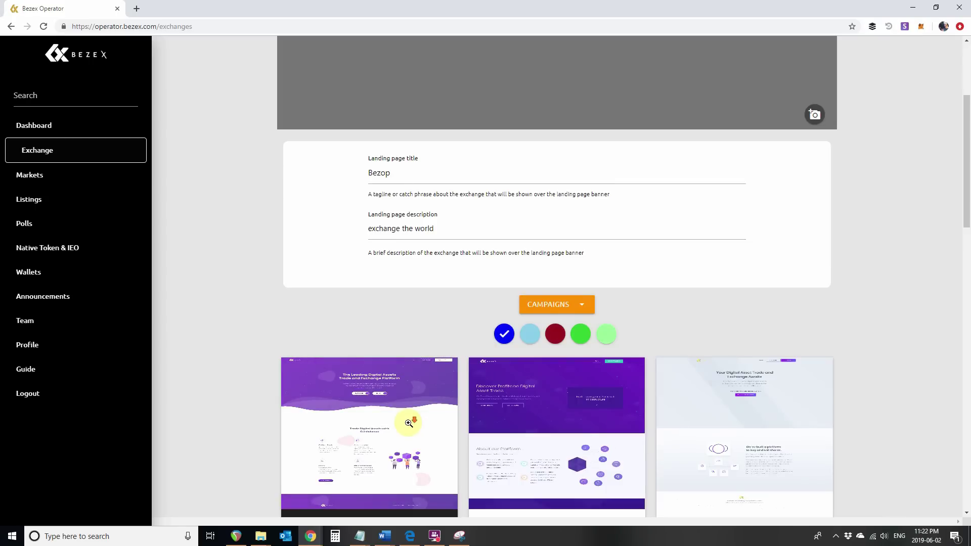
pyautogui.scroll(-3, 409, 423)
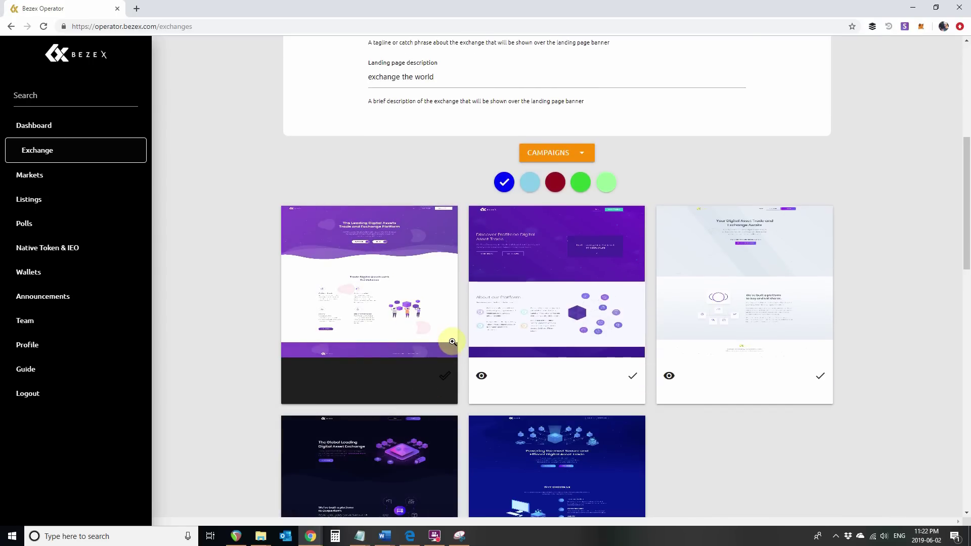
pyautogui.click(443, 437)
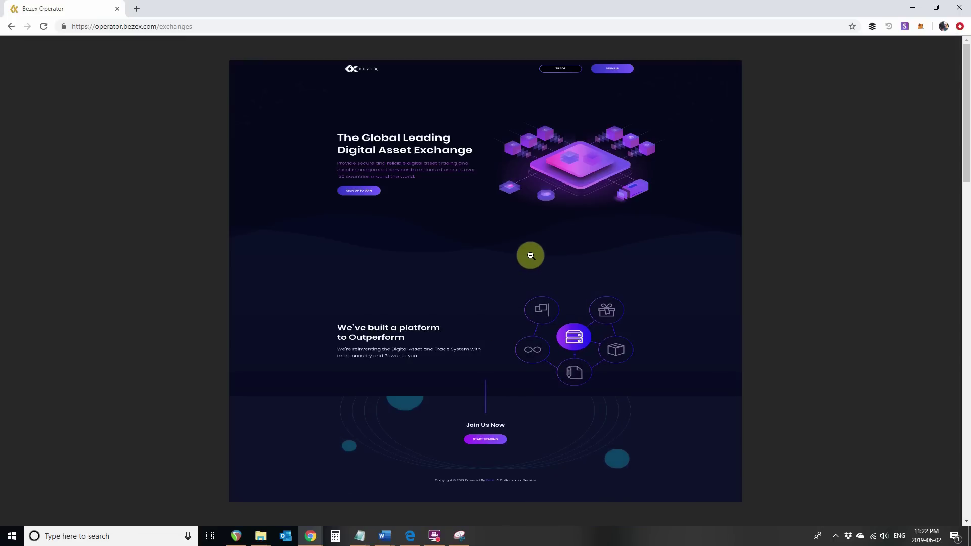
pyautogui.click(793, 194)
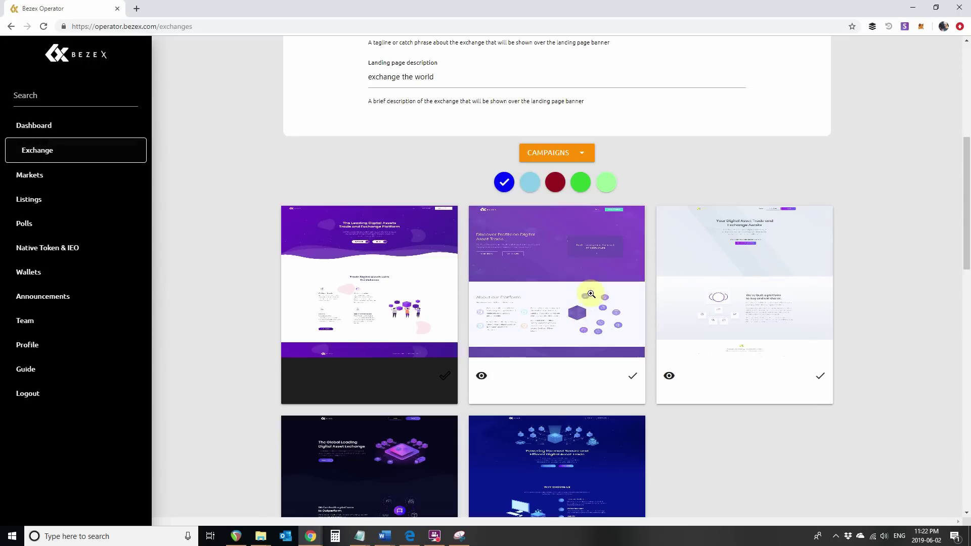
# Choose the green (java) colour scheme and the fourth, dark template, then save the settings
pyautogui.click(581, 182)
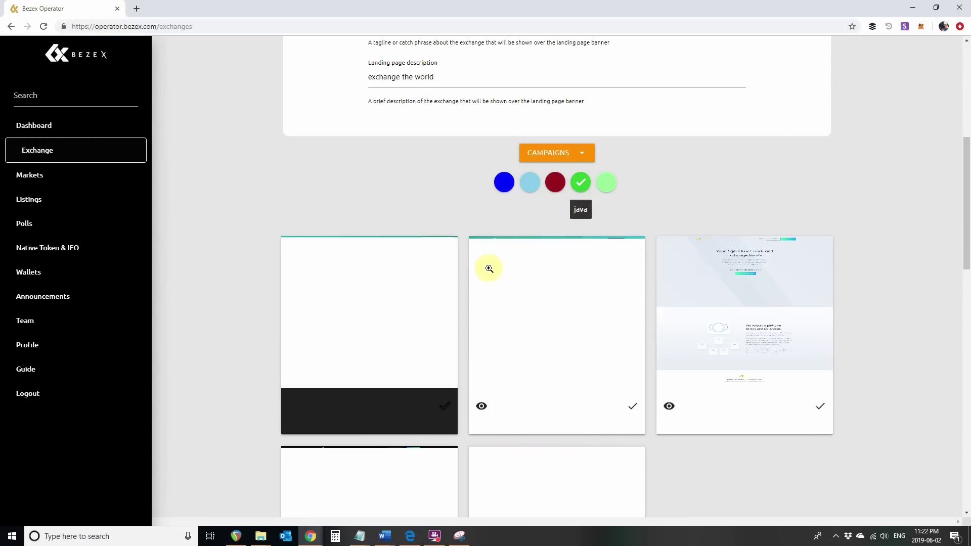
pyautogui.scroll(-4, 450, 286)
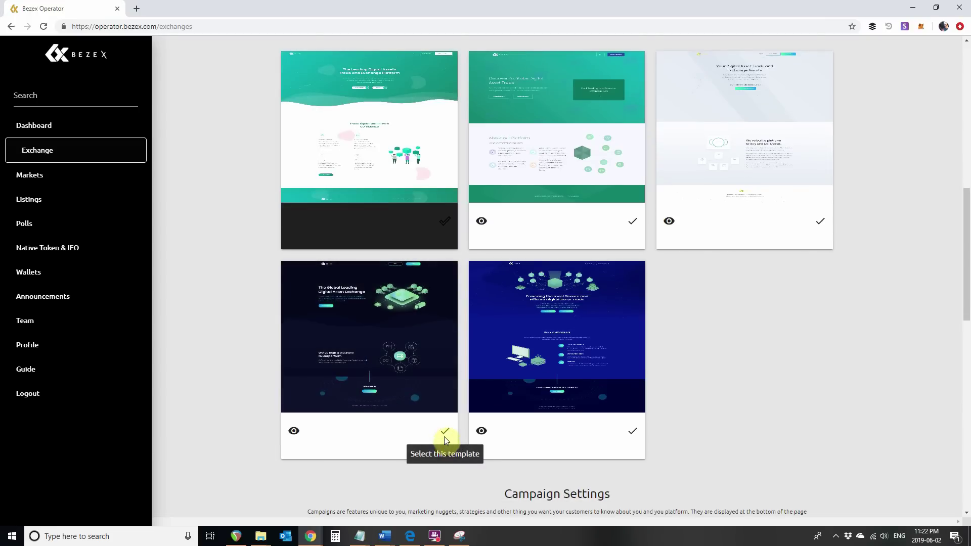
pyautogui.click(445, 432)
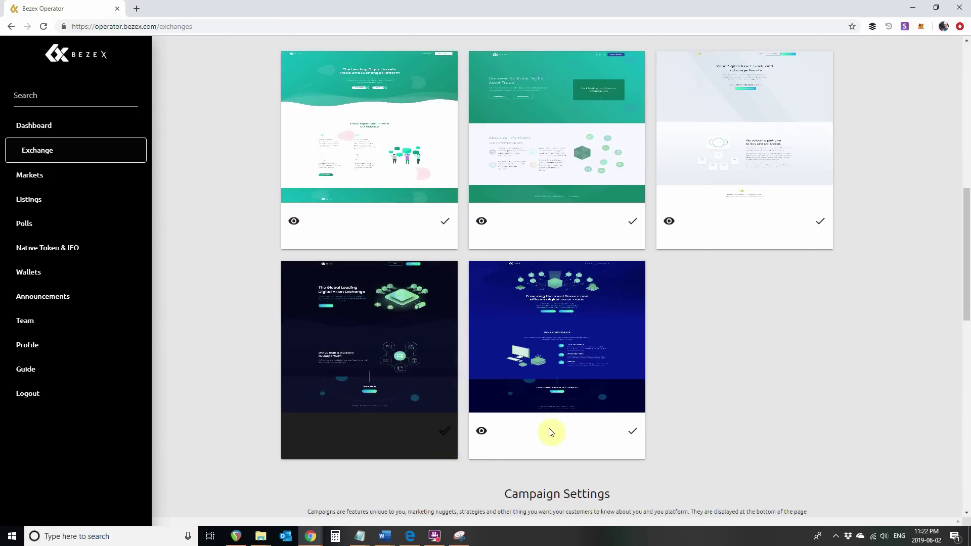
pyautogui.scroll(10, 730, 402)
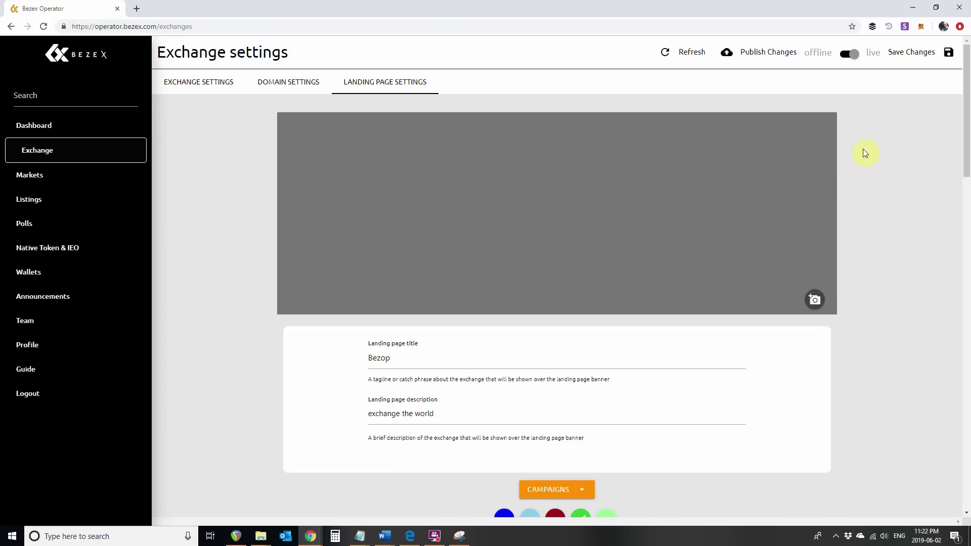
pyautogui.click(930, 63)
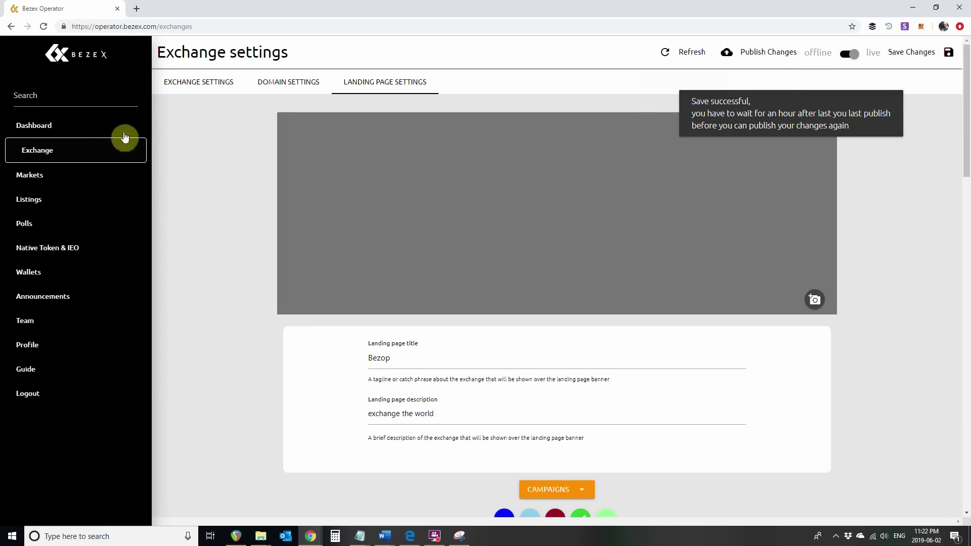
# Turn on the BLK and BCH pairs in the BTC Market's trading pairs list
pyautogui.click(29, 176)
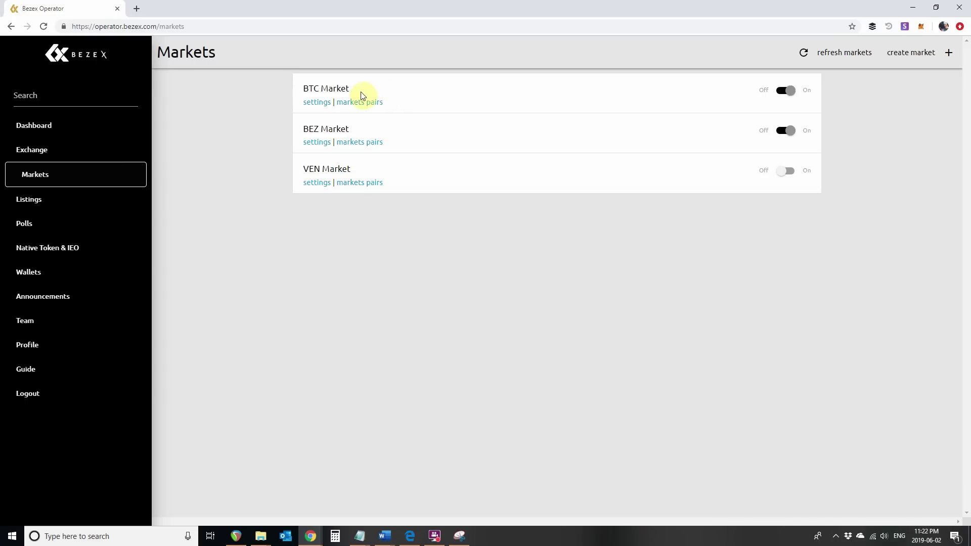
pyautogui.click(374, 102)
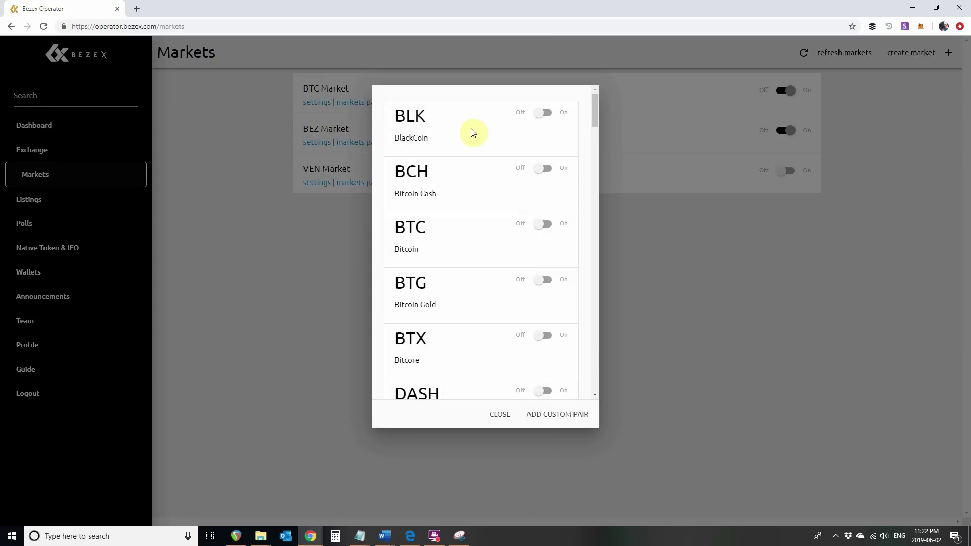
pyautogui.click(556, 117)
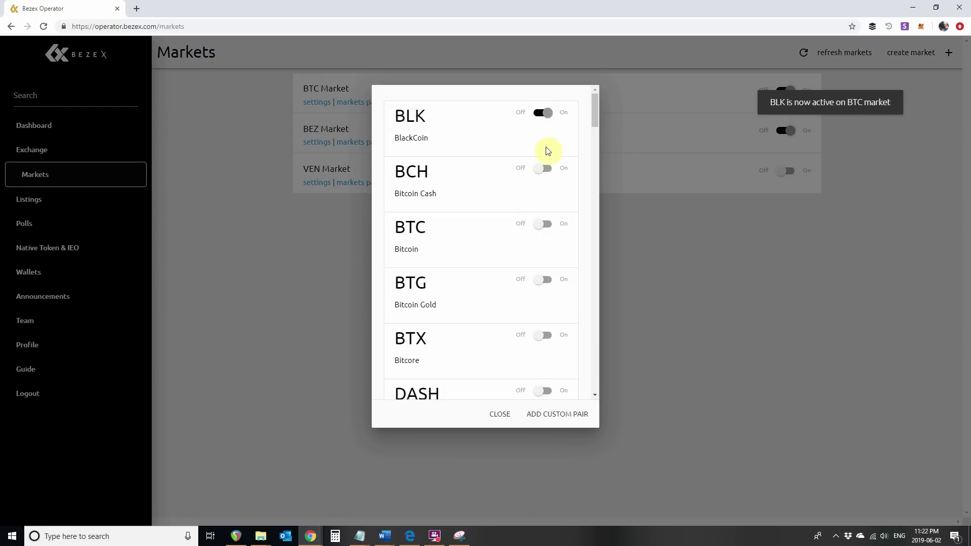
pyautogui.click(551, 170)
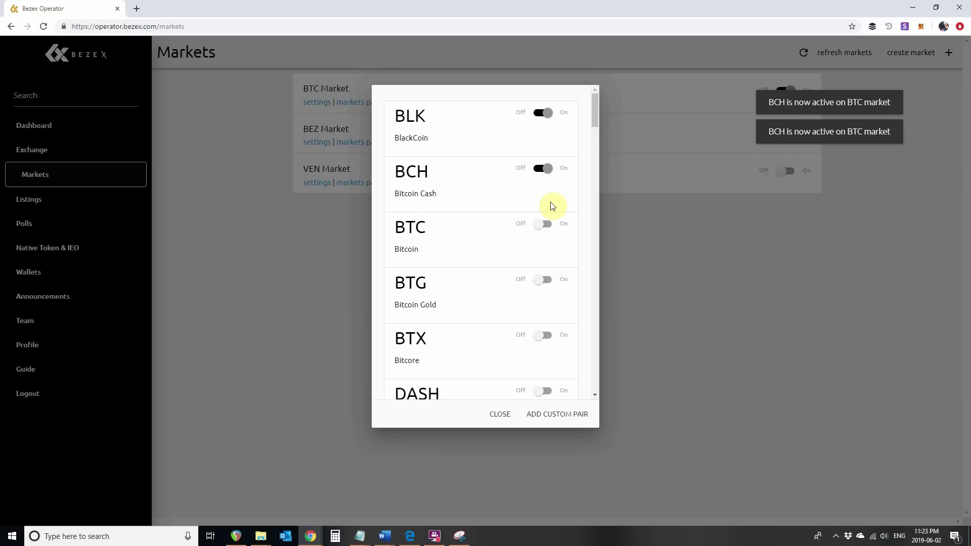
pyautogui.scroll(-2, 551, 207)
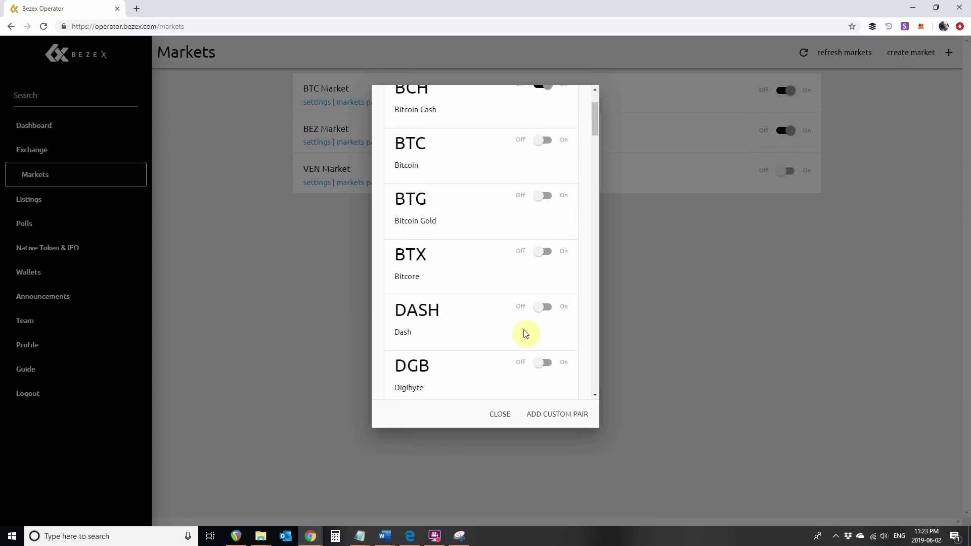
pyautogui.scroll(2, 525, 334)
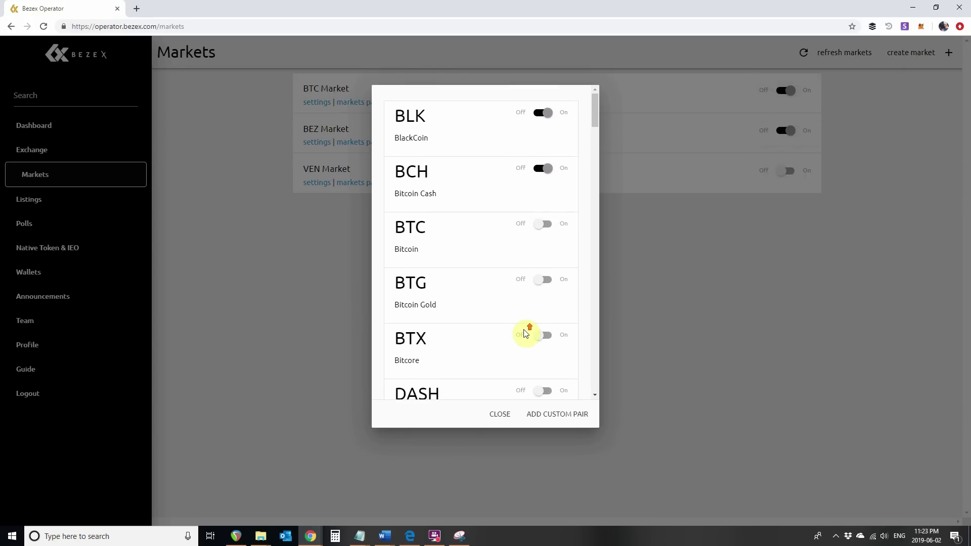
pyautogui.click(500, 415)
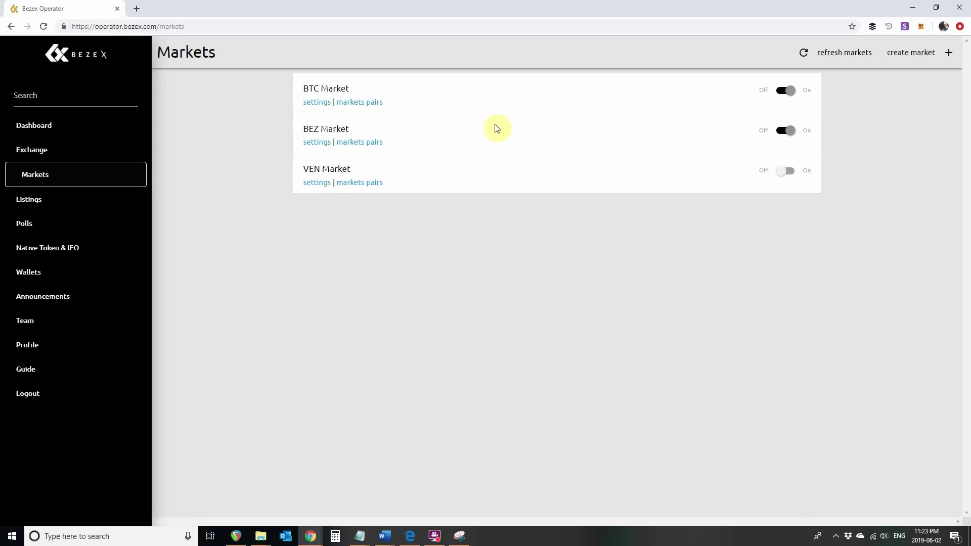
# In the BEZ Market's pairs, switch BCH and BLK off and BTC and BTG on
pyautogui.click(363, 144)
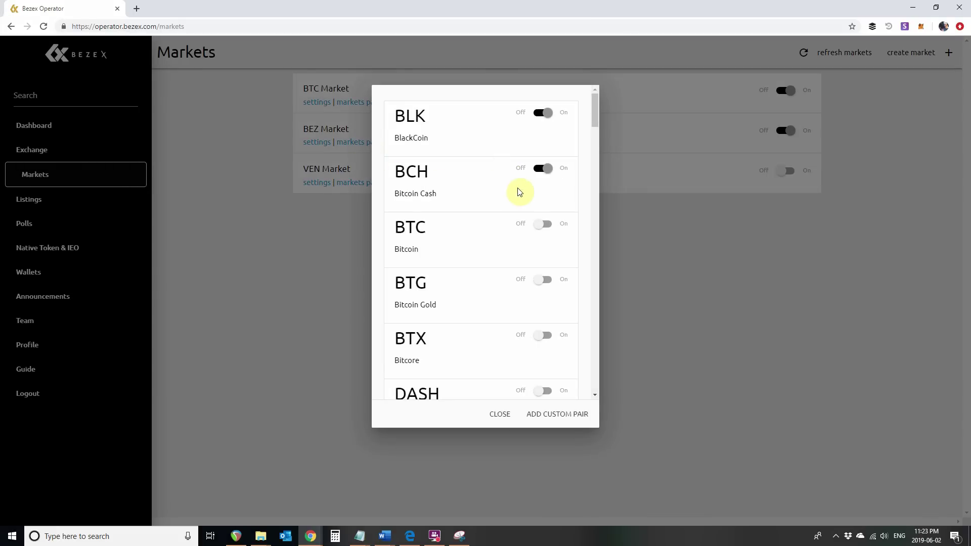
pyautogui.click(544, 172)
pyautogui.click(536, 112)
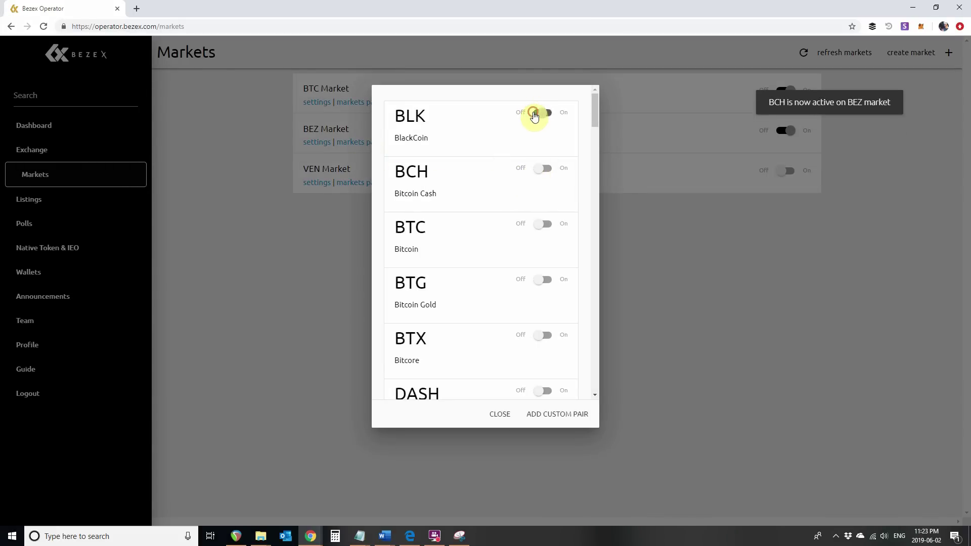
pyautogui.click(556, 230)
pyautogui.click(556, 278)
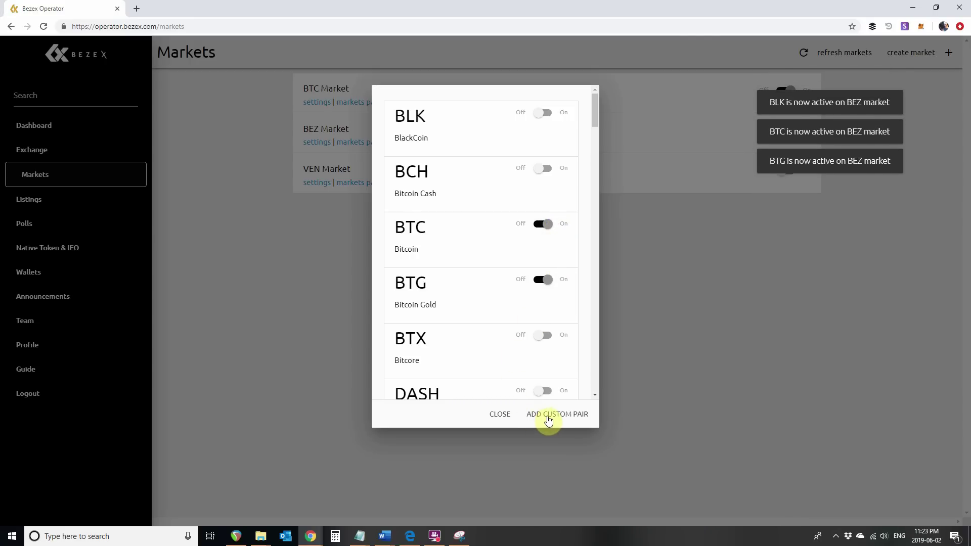
pyautogui.click(501, 415)
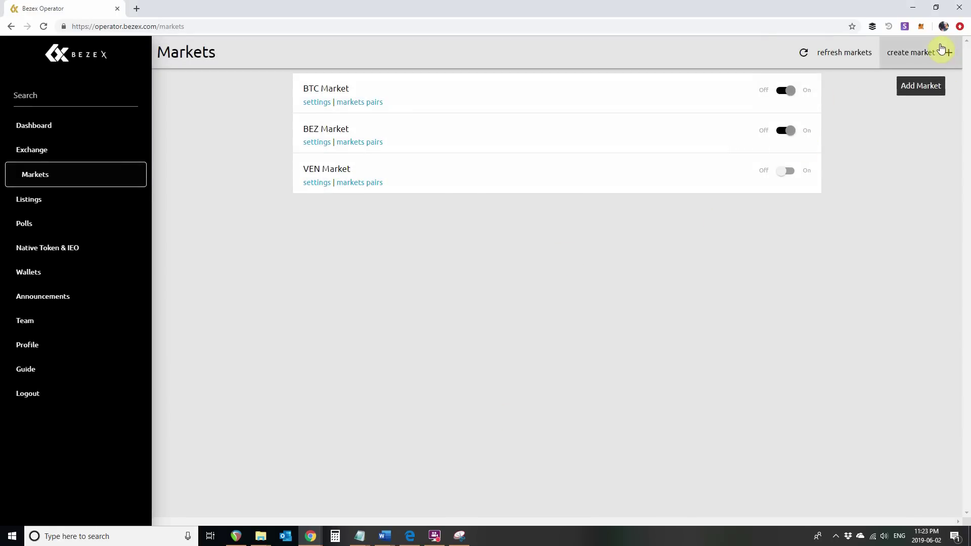
# Create an ETH - Ethereum market described 'ETH Mar', then toggle it on and back off
pyautogui.click(926, 54)
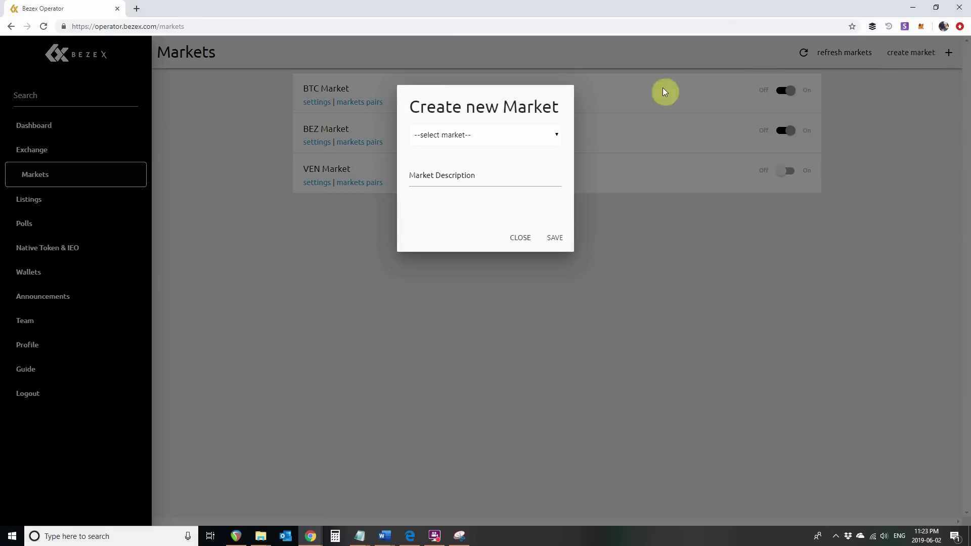
pyautogui.click(551, 134)
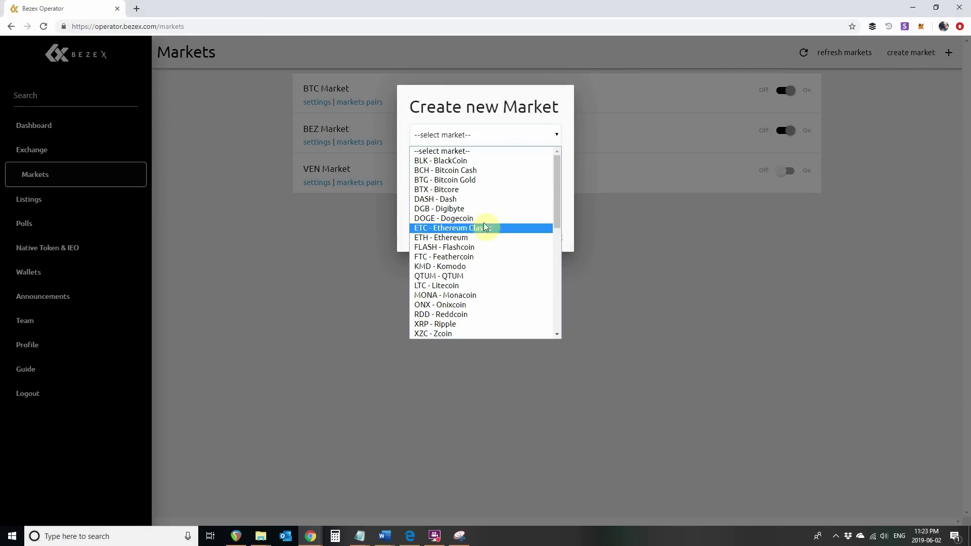
pyautogui.scroll(-8, 470, 296)
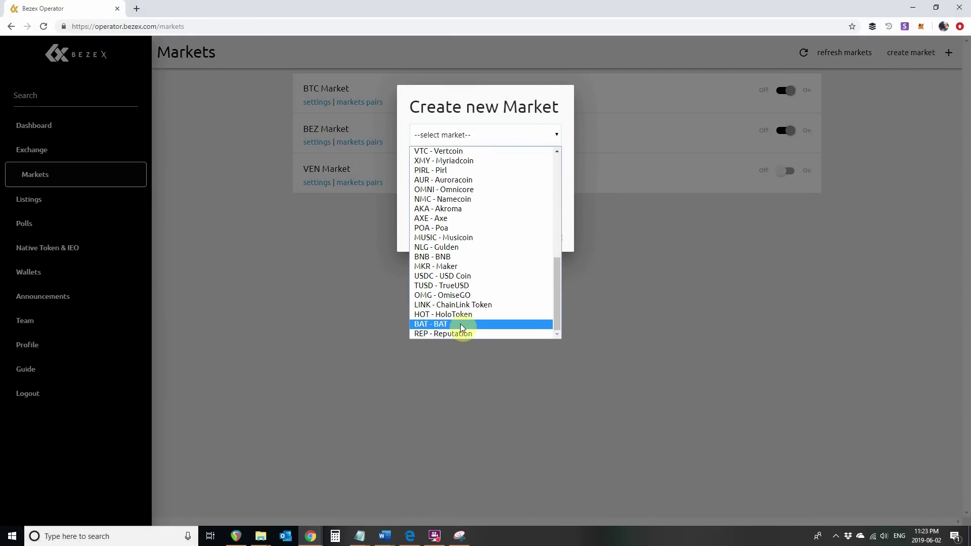
pyautogui.press('e')
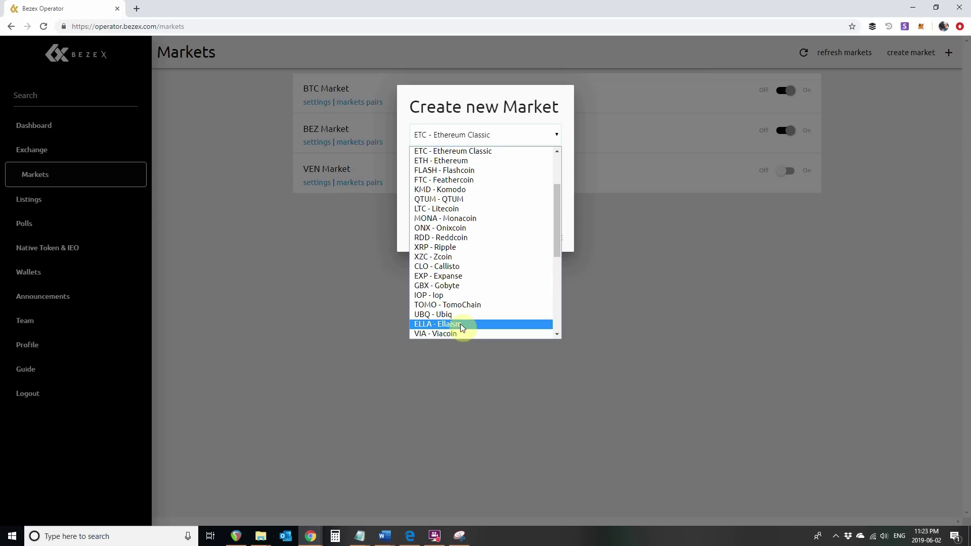
pyautogui.scroll(3, 460, 323)
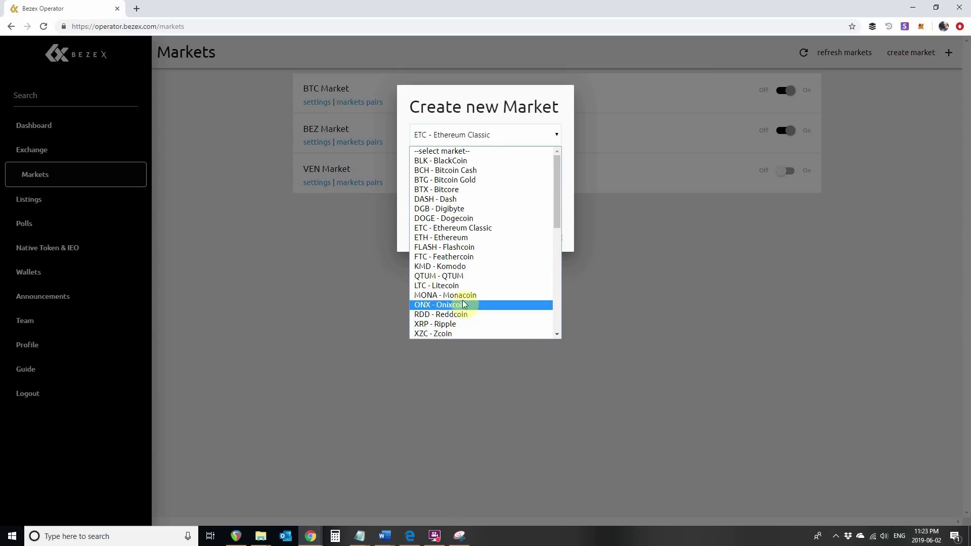
pyautogui.click(475, 238)
pyautogui.click(476, 178)
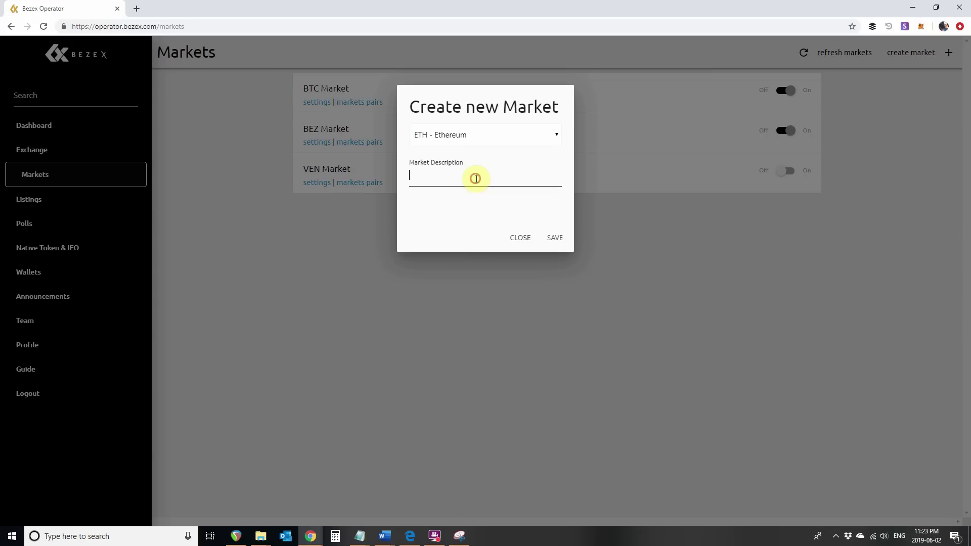
pyautogui.write('ETH ')
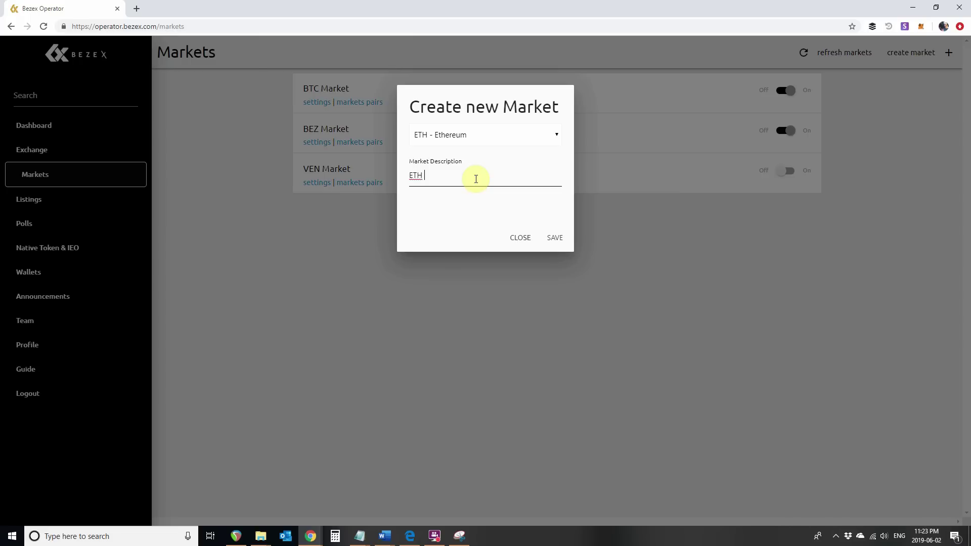
pyautogui.write('Market')
pyautogui.click(552, 240)
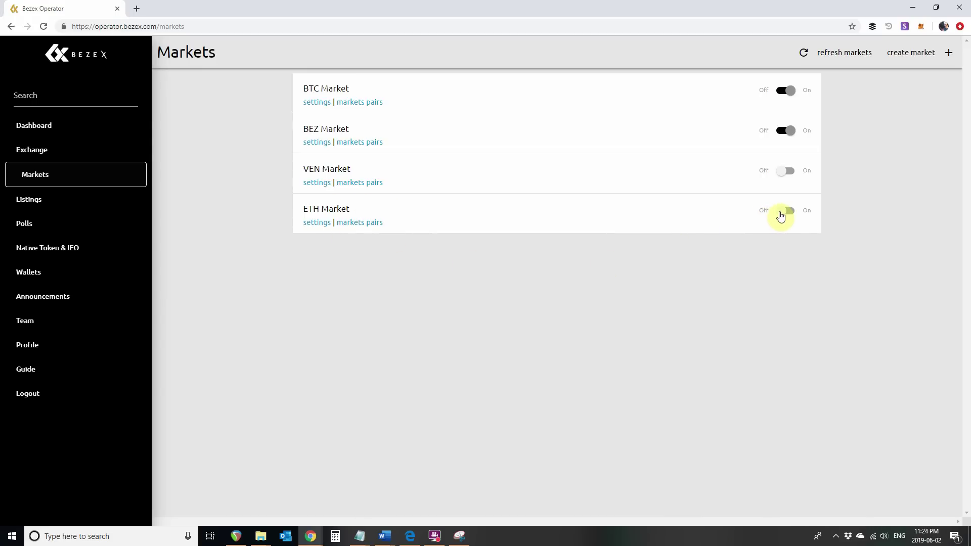
pyautogui.click(798, 215)
pyautogui.click(770, 216)
# Confirm the Listings page is empty, then open the Wallets page
pyautogui.click(37, 204)
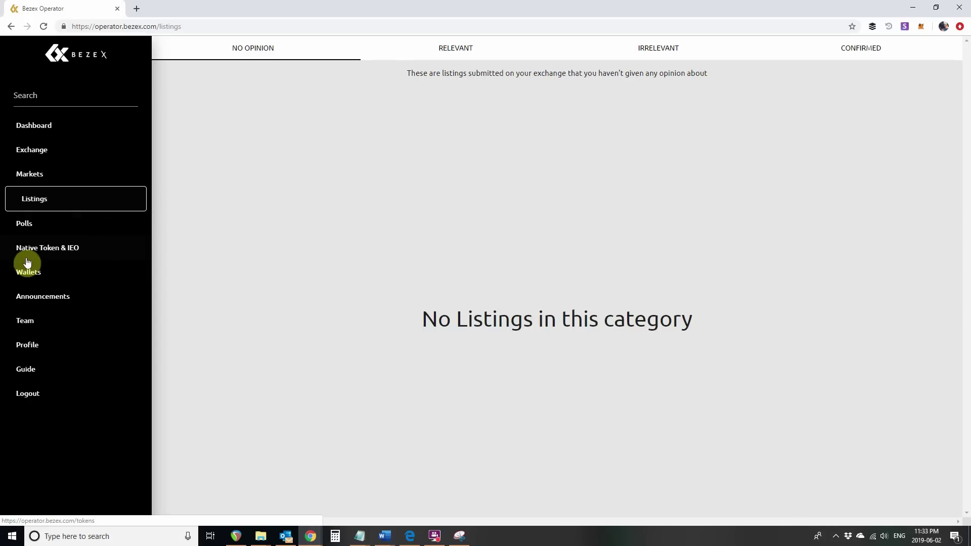
pyautogui.click(35, 272)
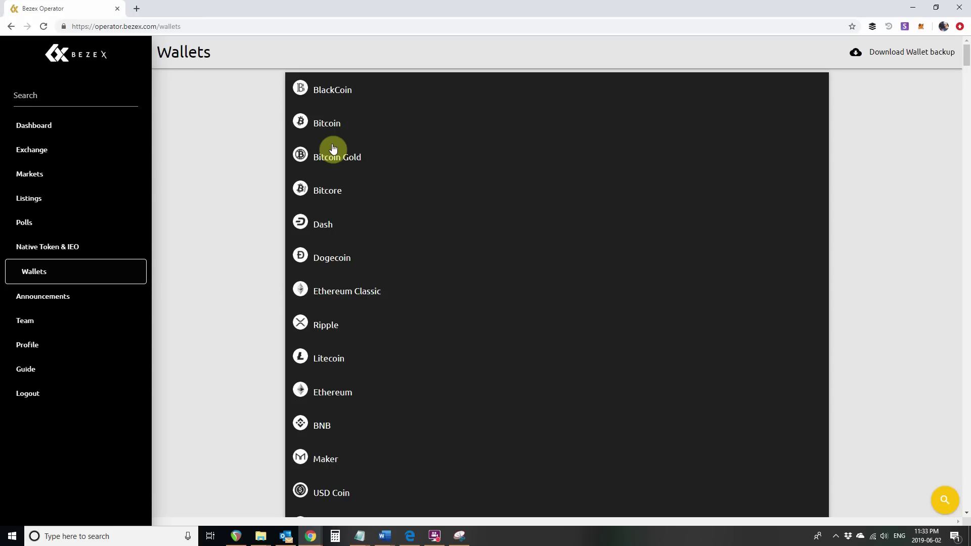
# Raise the BlackCoin and Bitcoin trading fees from 0.05 to about 0.054
pyautogui.click(343, 91)
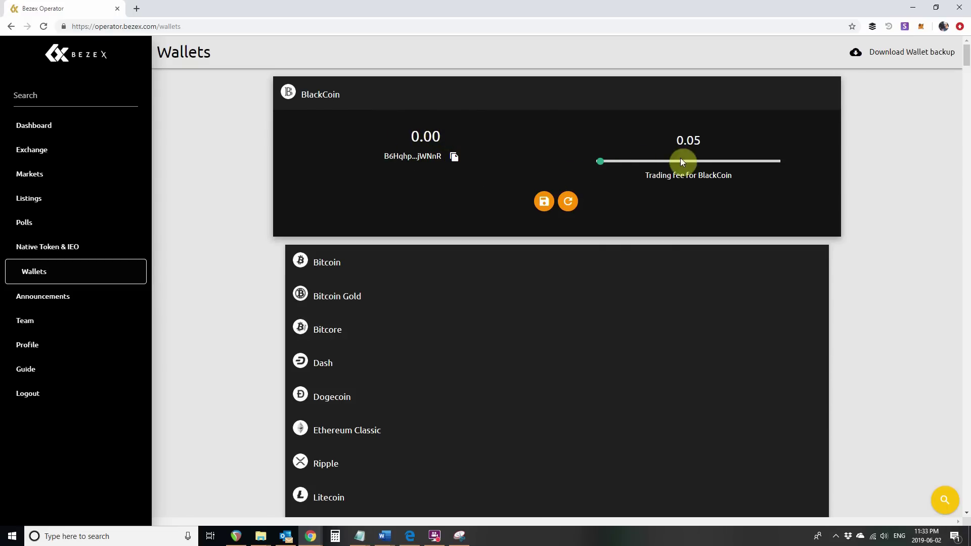
pyautogui.click(600, 162)
pyautogui.moveTo(600, 163)
pyautogui.mouseDown()
pyautogui.moveTo(637, 166)
pyautogui.moveTo(581, 164)
pyautogui.mouseUp()
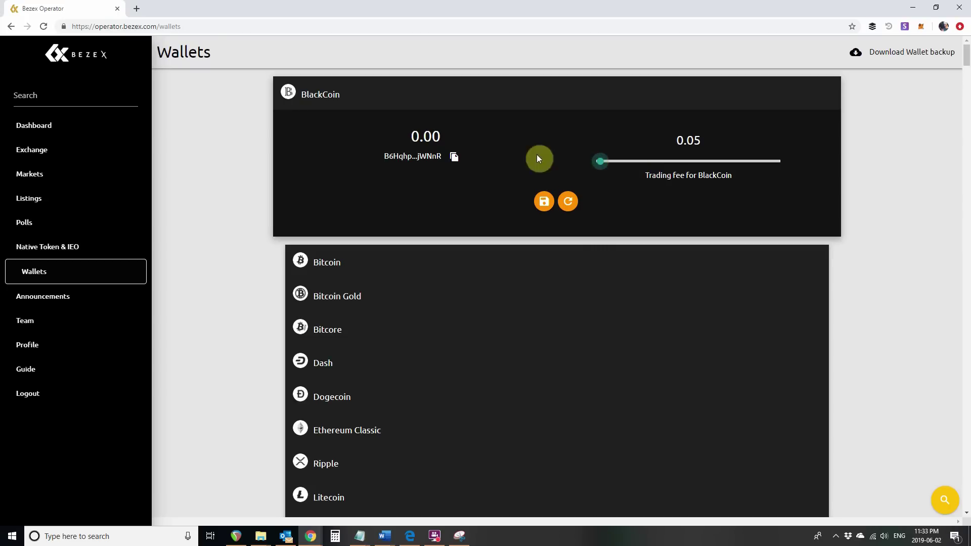
pyautogui.click(338, 263)
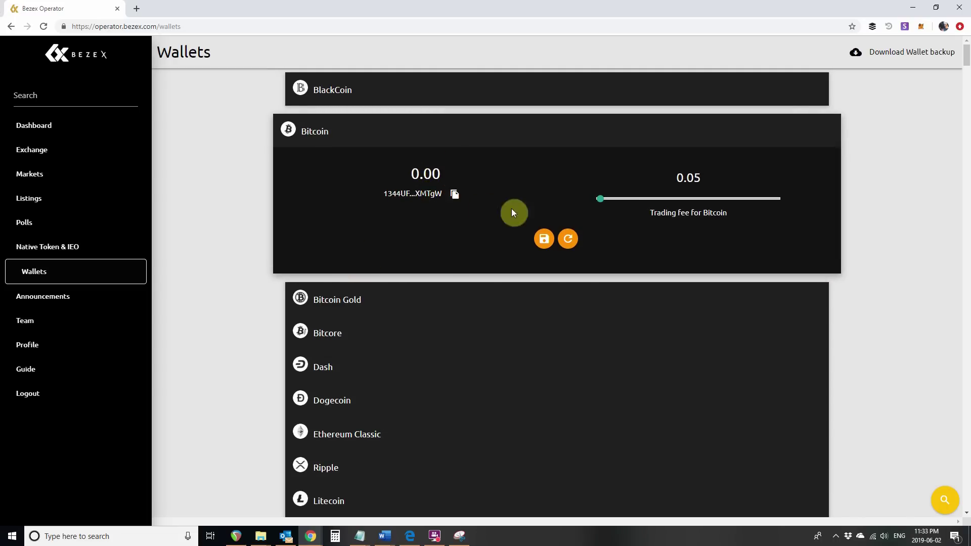
pyautogui.moveTo(631, 206); pyautogui.dragTo(592, 208)
pyautogui.click(27, 303)
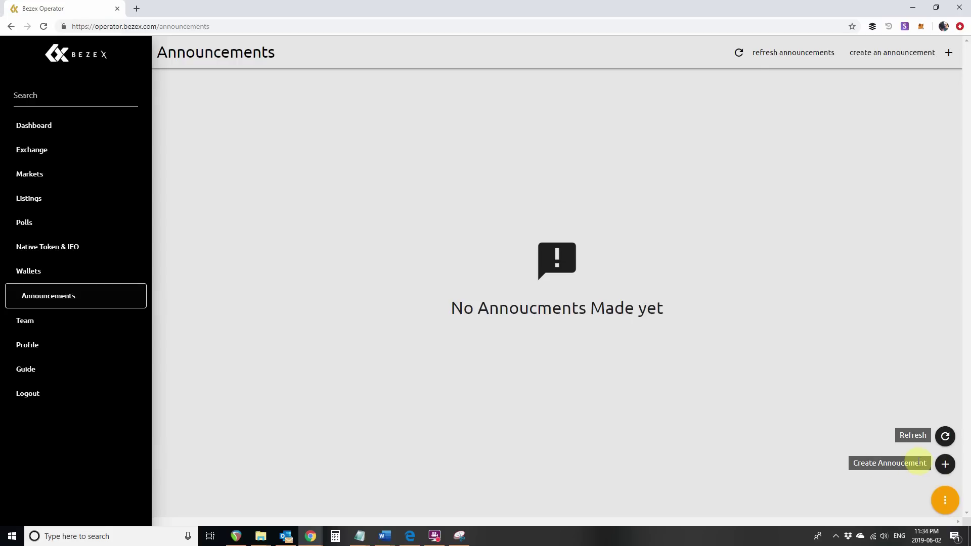
# Draft an announcement titled 'Hey, guess what!' with the body 'This is a test message!'
pyautogui.click(944, 464)
pyautogui.click(353, 121)
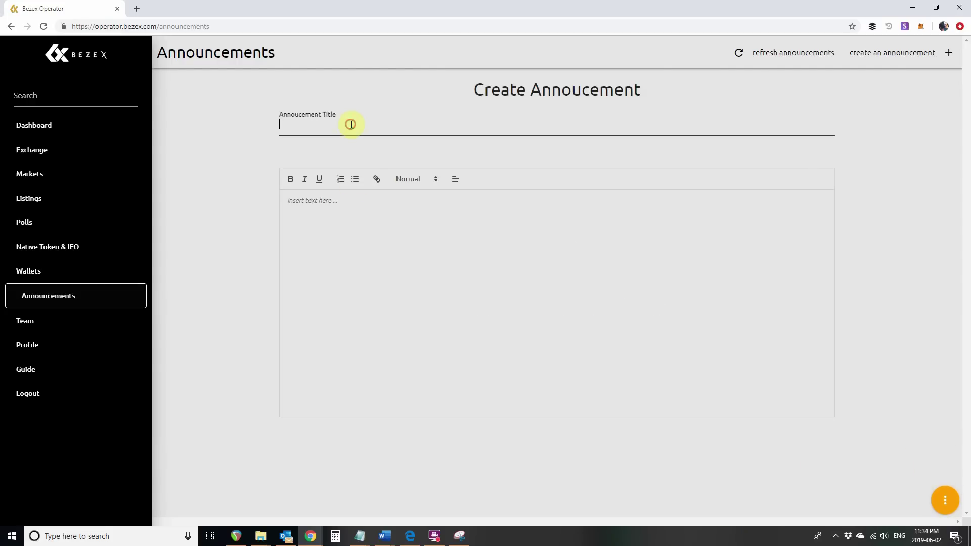
pyautogui.write('Hey')
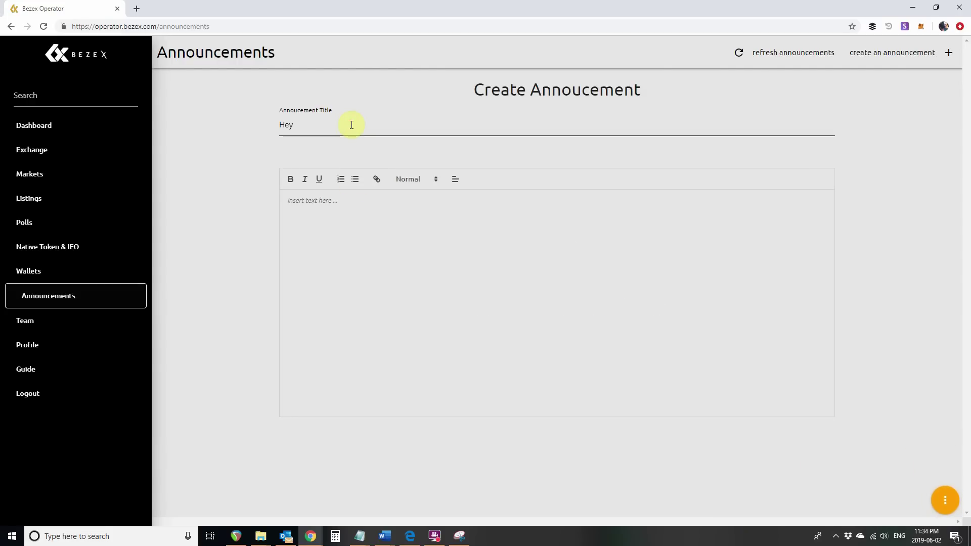
pyautogui.write(', guess what!')
pyautogui.press('Tab')
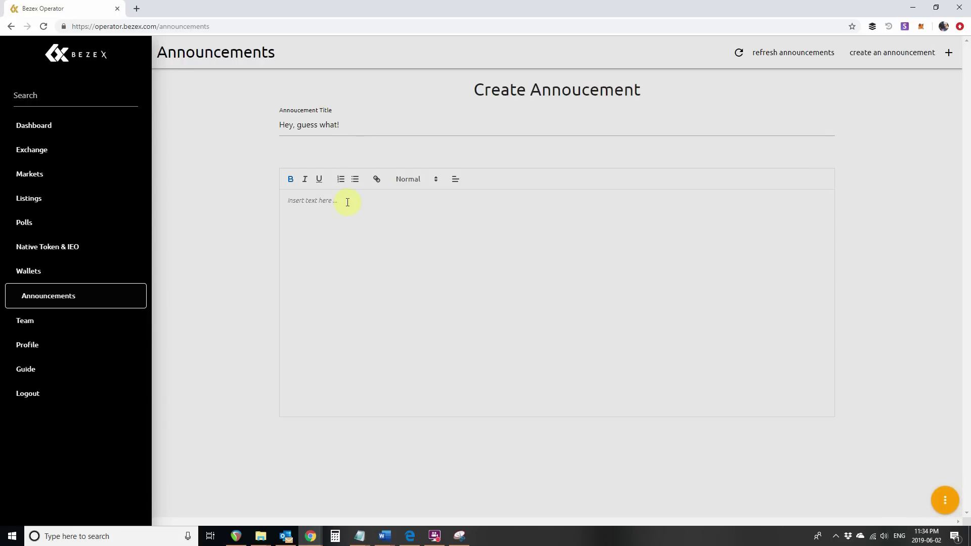
pyautogui.click(346, 201)
pyautogui.write('This is a test message!')
pyautogui.click(50, 325)
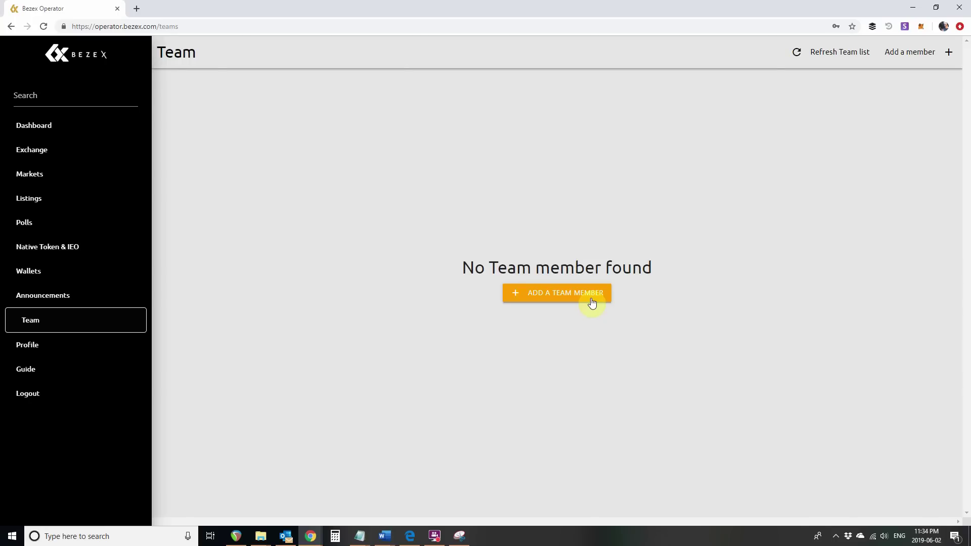
# Open the new team member form and enter the member's name and e-mail address
pyautogui.click(566, 291)
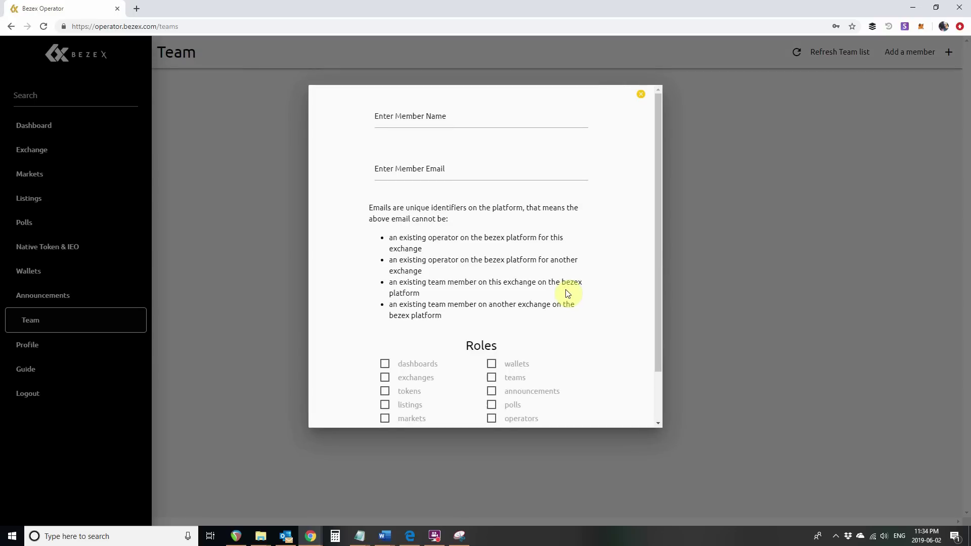
pyautogui.click(414, 122)
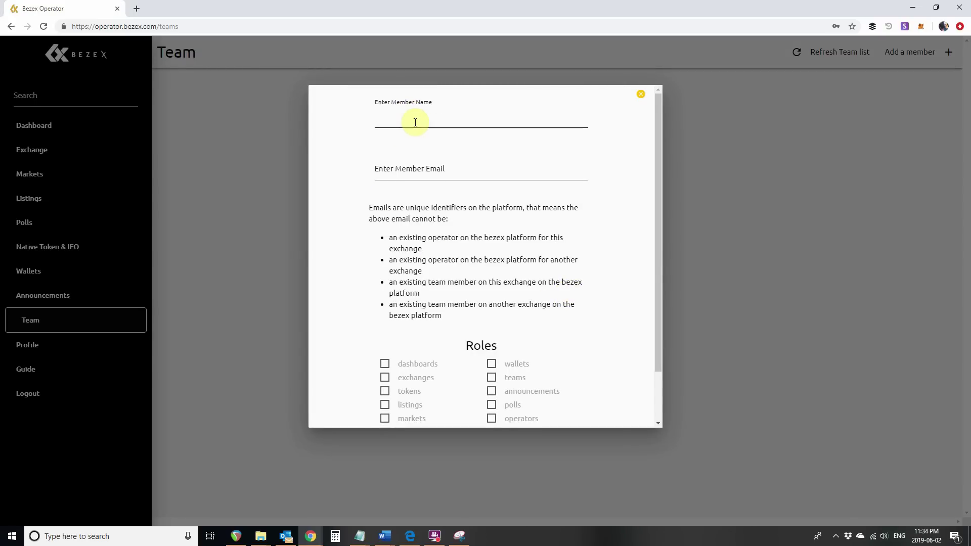
pyautogui.press('Tab')
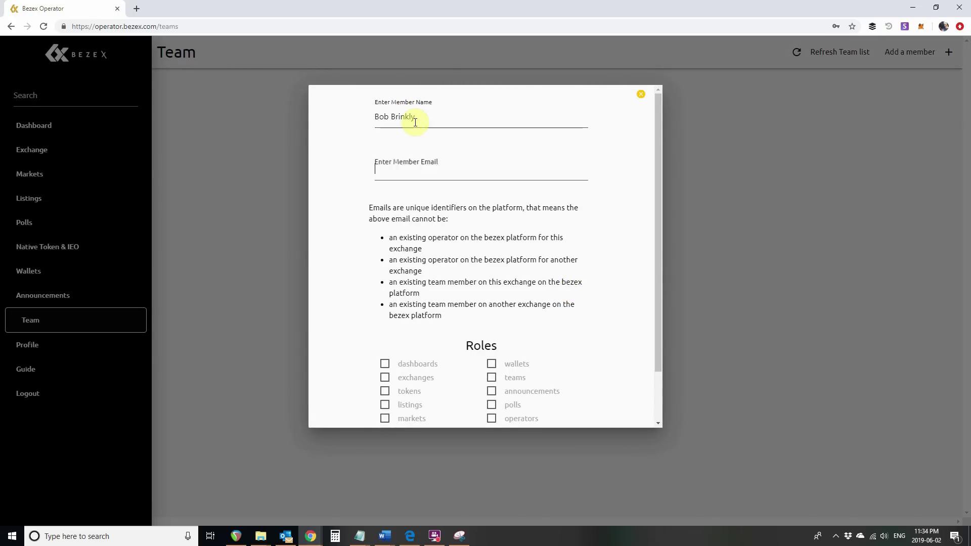
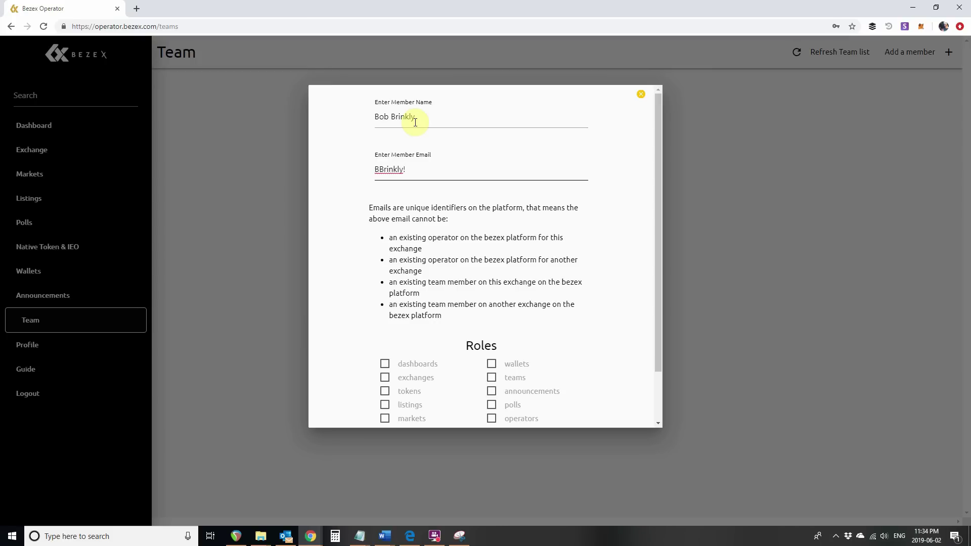
pyautogui.press('Tab')
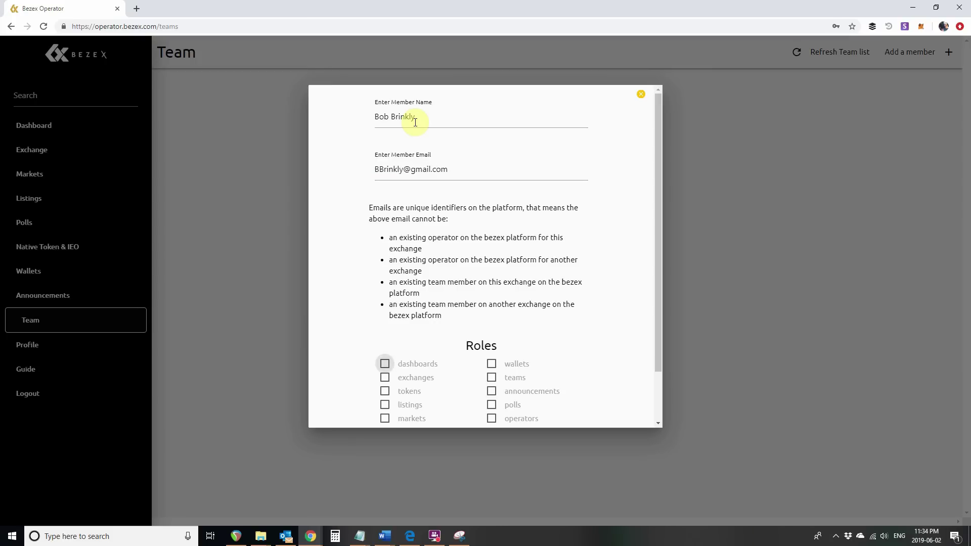
# Grant the dashboards, exchanges and tokens roles and save the team member
pyautogui.scroll(-2, 408, 212)
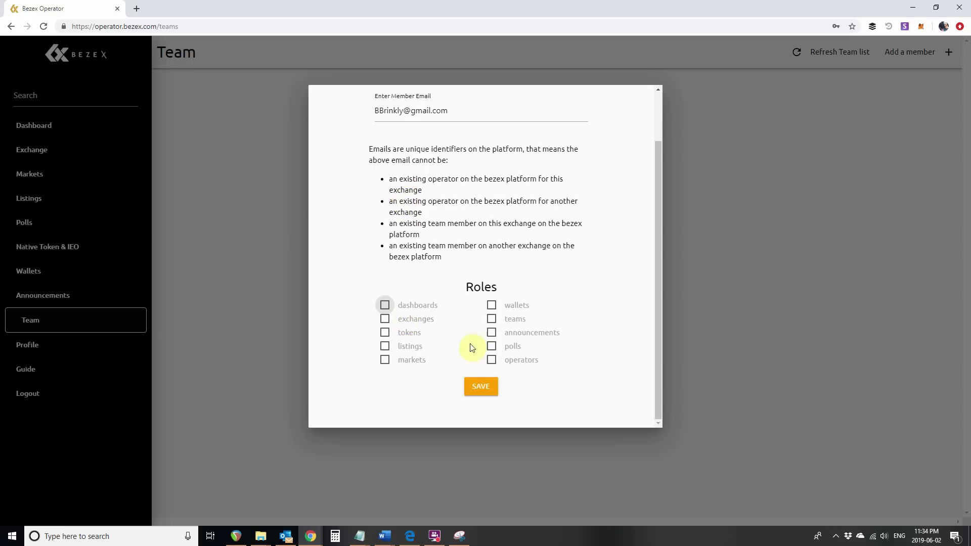
pyautogui.click(384, 306)
pyautogui.click(384, 319)
pyautogui.click(385, 334)
pyautogui.click(496, 390)
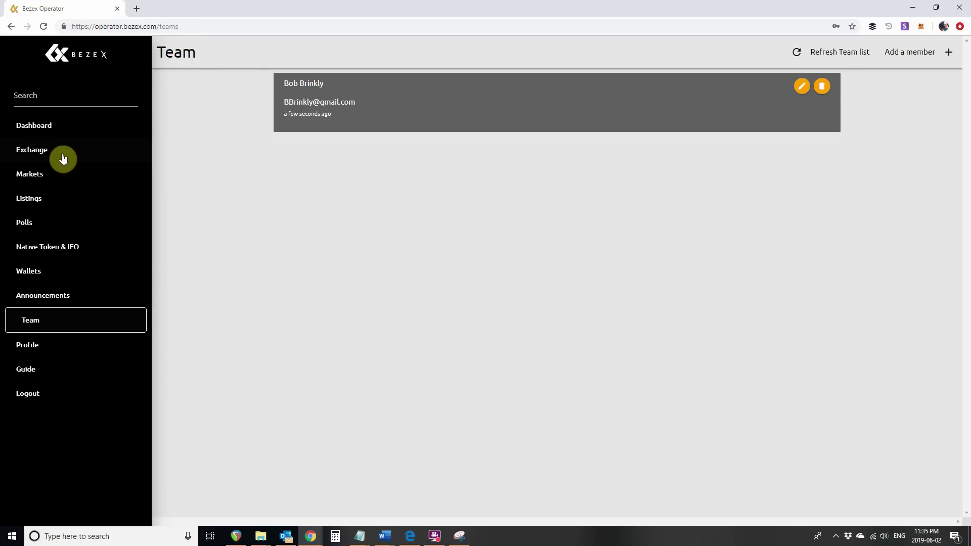
# Switch the exchange server offline, publish the changes, and open bezop.bezex.com
pyautogui.click(45, 153)
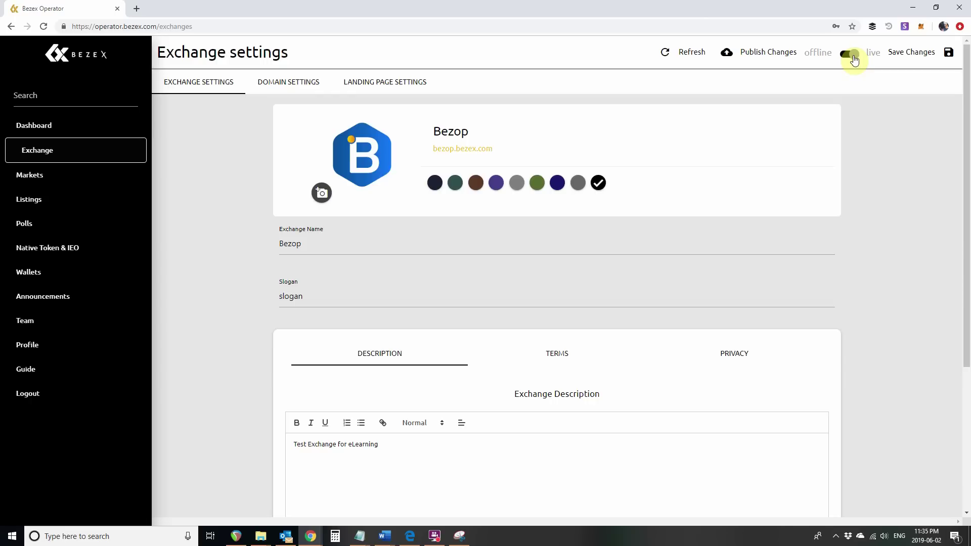
pyautogui.click(853, 54)
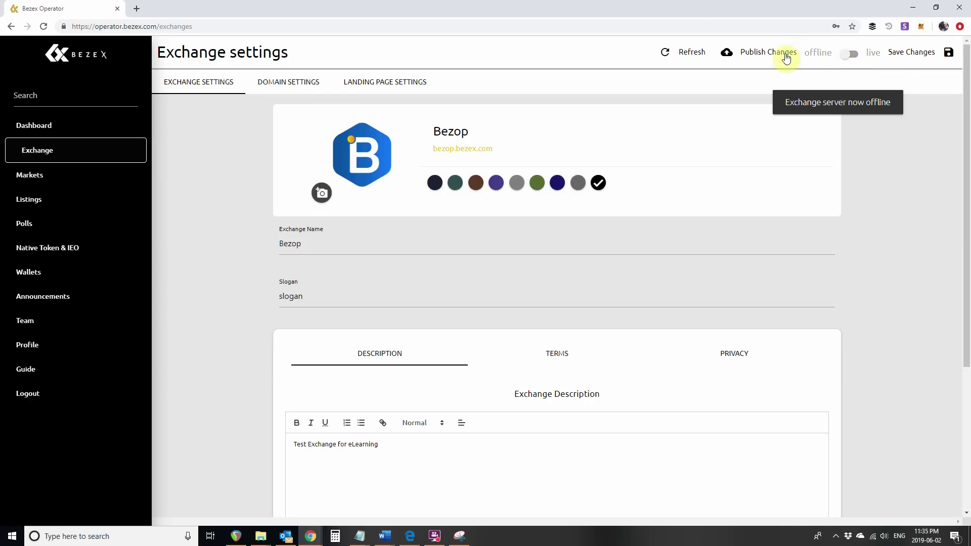
pyautogui.click(756, 58)
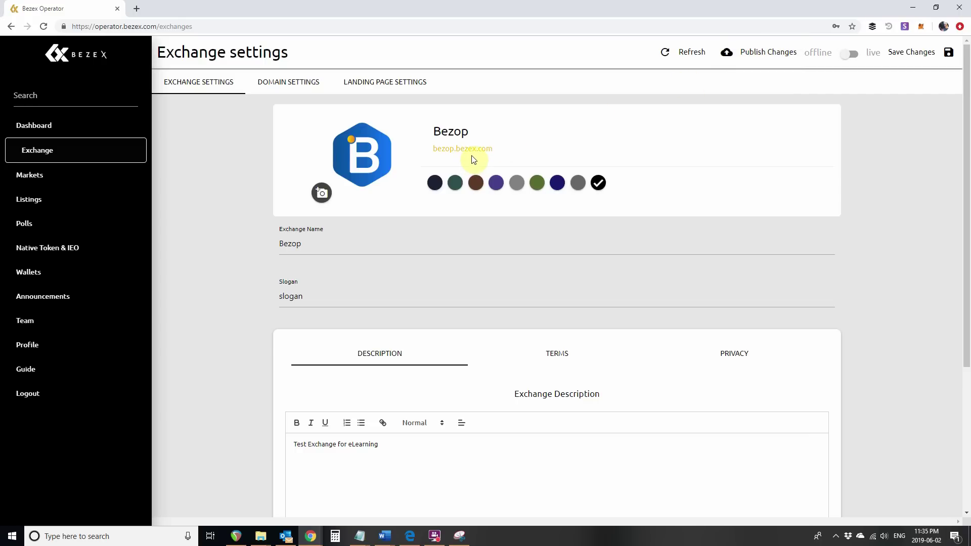
pyautogui.click(454, 153)
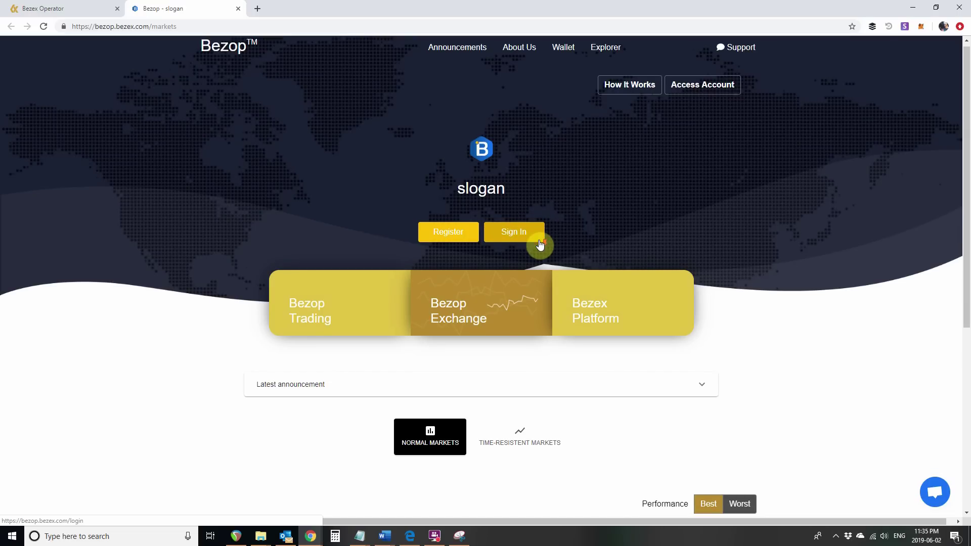
# Show the BTC Market tab in the pairs table, listing BTC/BLK and BTC/BCH
pyautogui.scroll(-3, 540, 244)
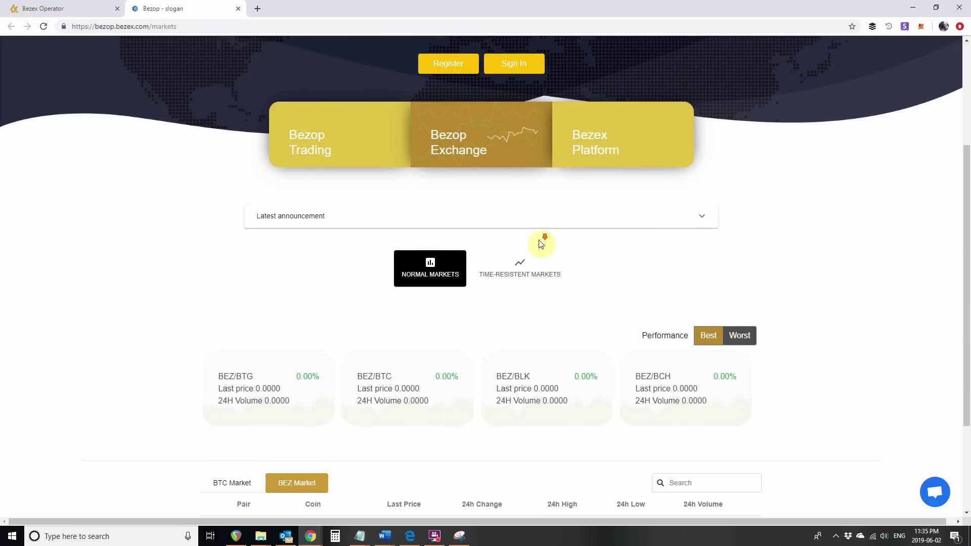
pyautogui.scroll(-3, 541, 245)
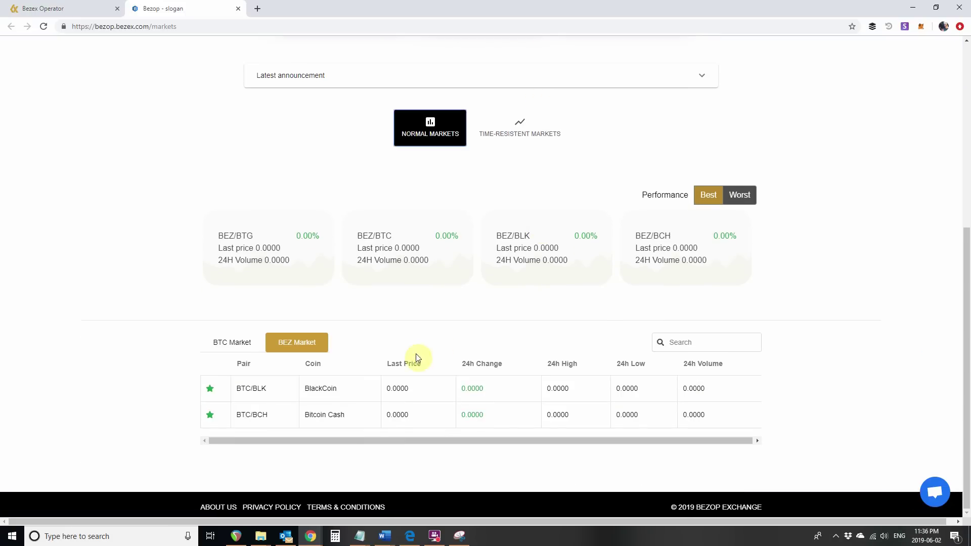
pyautogui.click(233, 348)
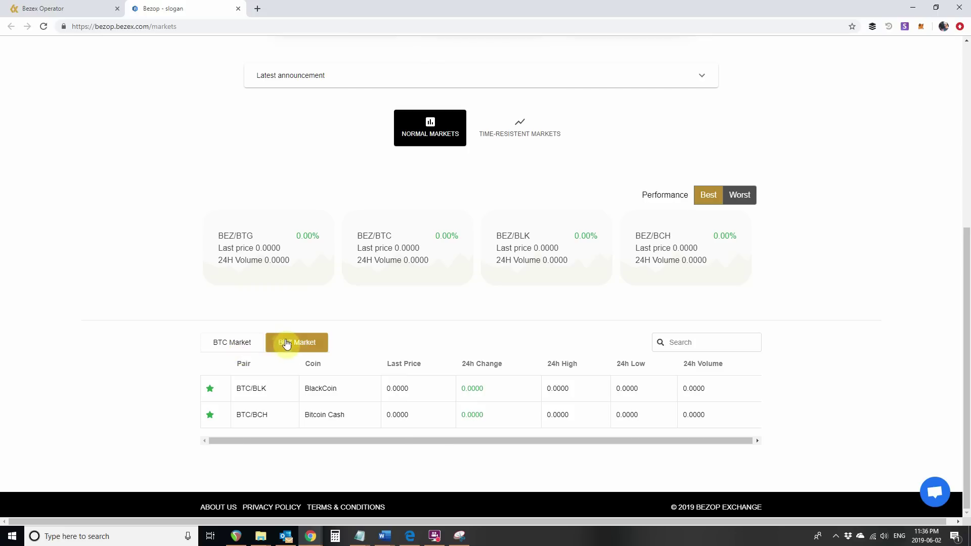